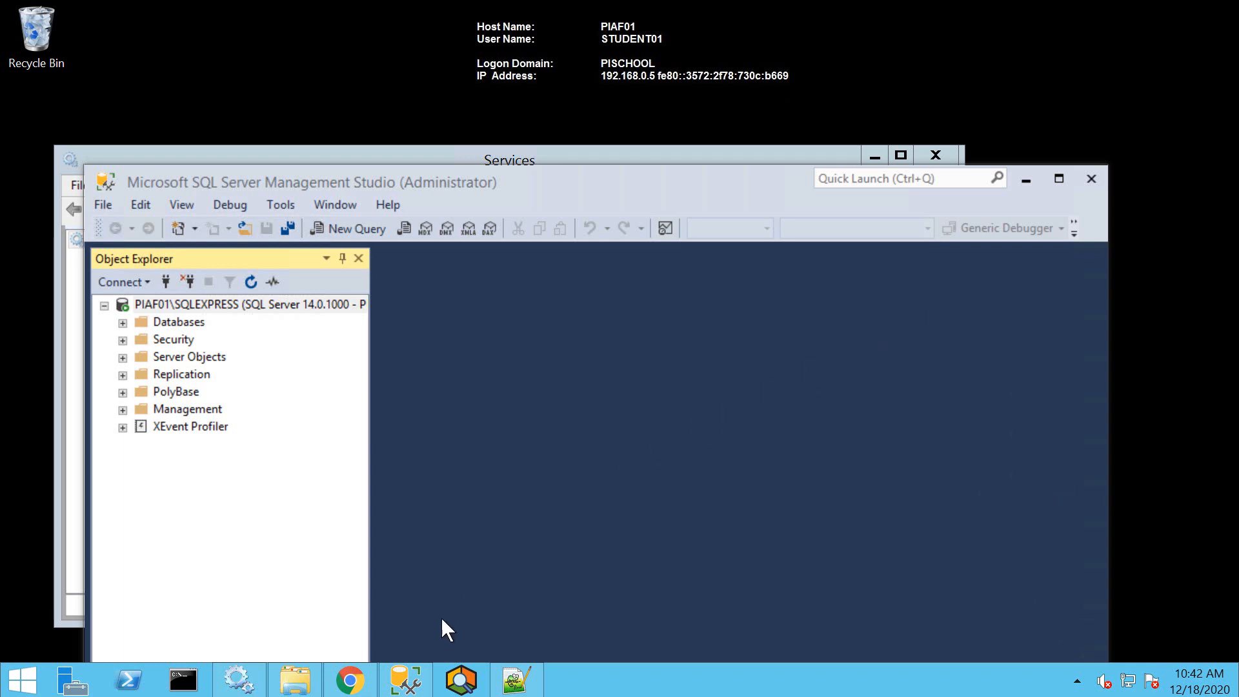
- Bring the PI AF Release Notes page in Chrome to the front to review SQL Server requirements
left_click(350, 681)
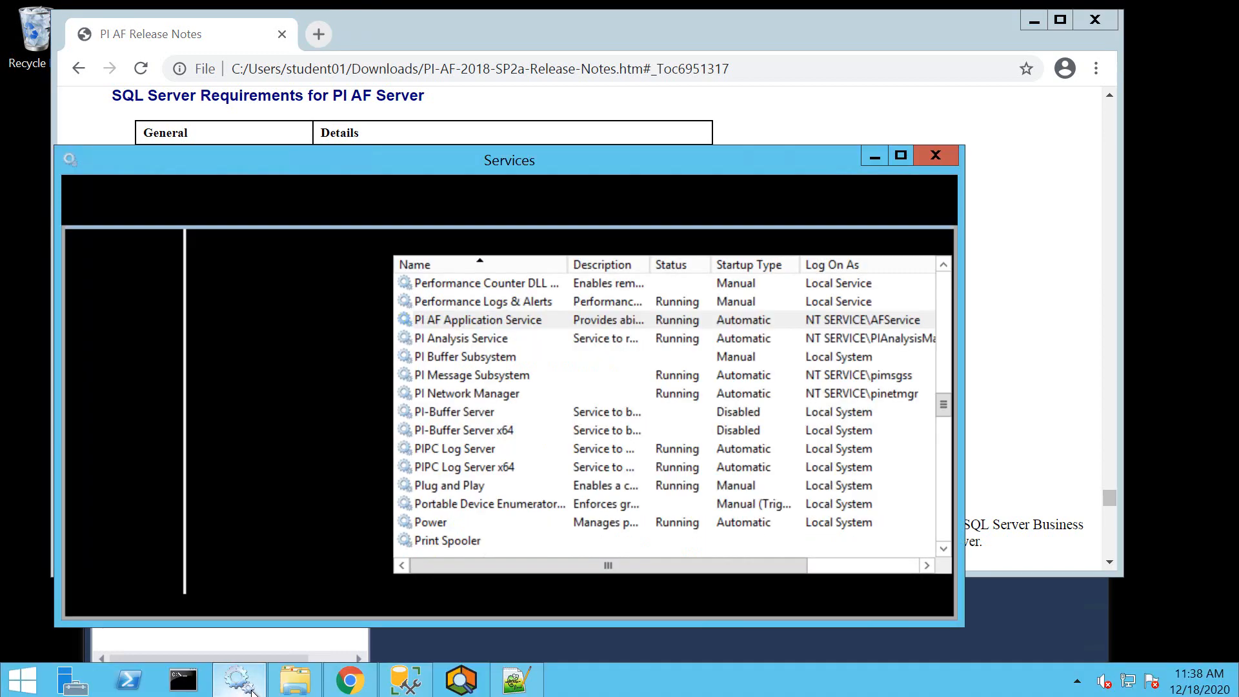
- Stop the PI AF Application Service and return to Management Studio
left_click(206, 306)
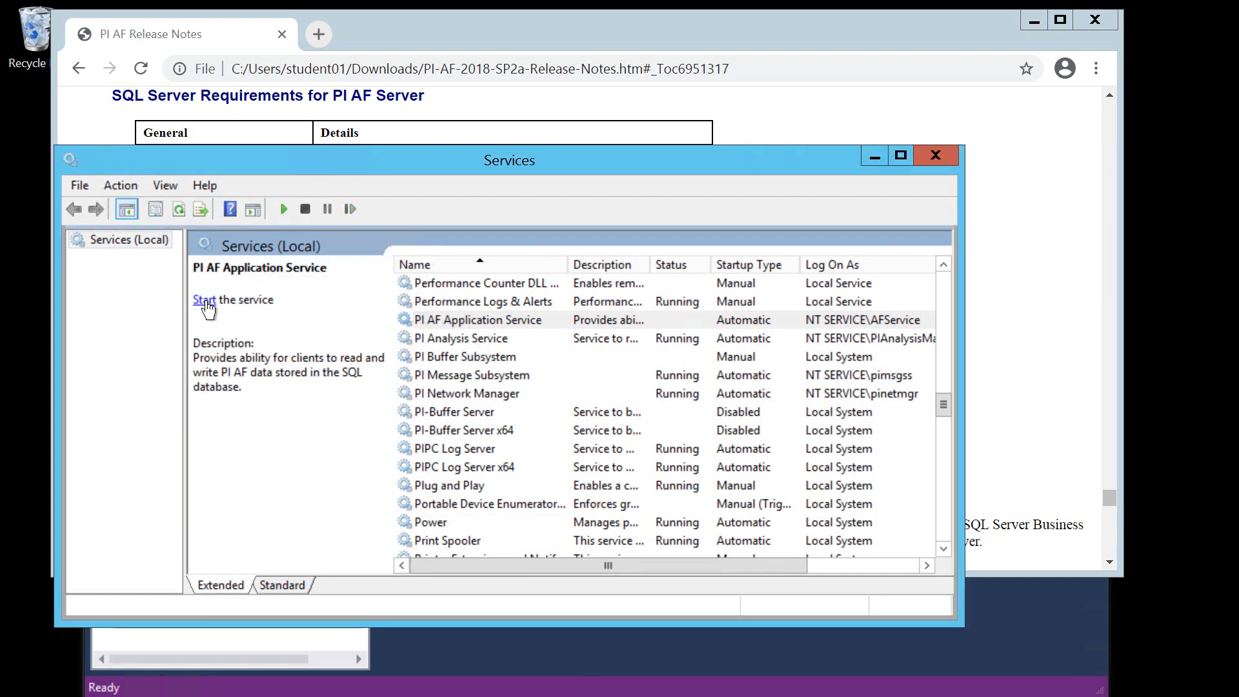
left_click(204, 300)
left_click(474, 660)
- Run a full backup of the PIFD database and dismiss the success message
left_click(123, 299)
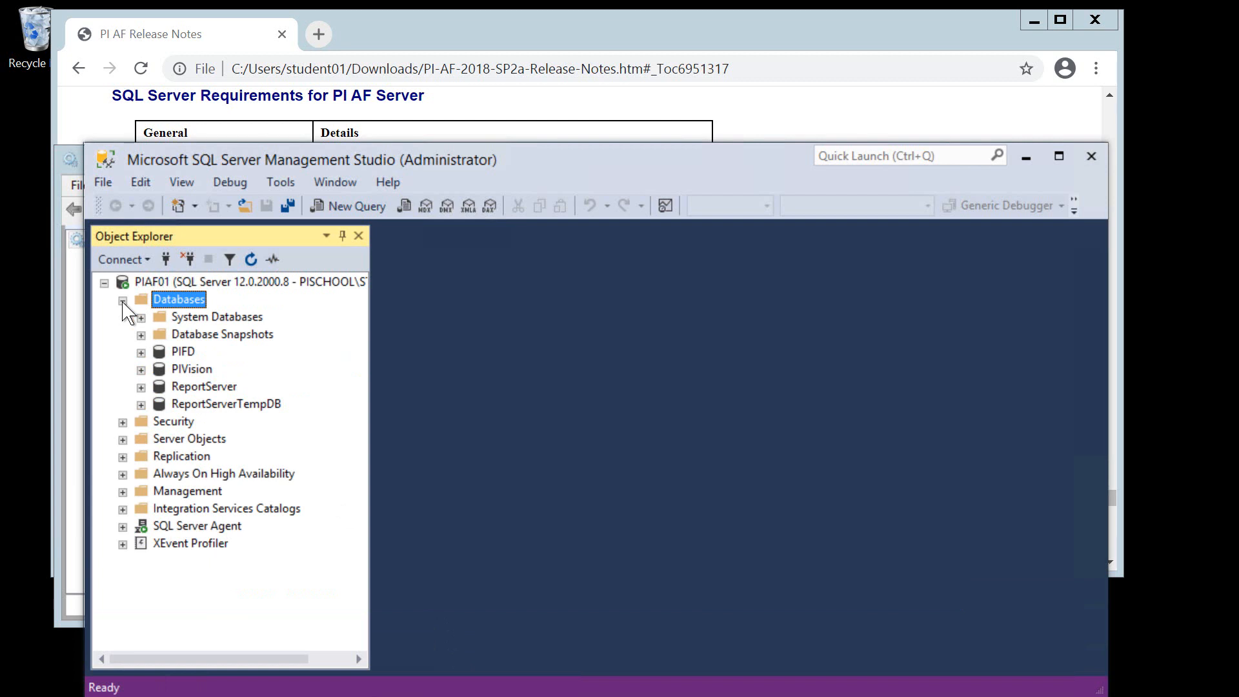
right_click(183, 352)
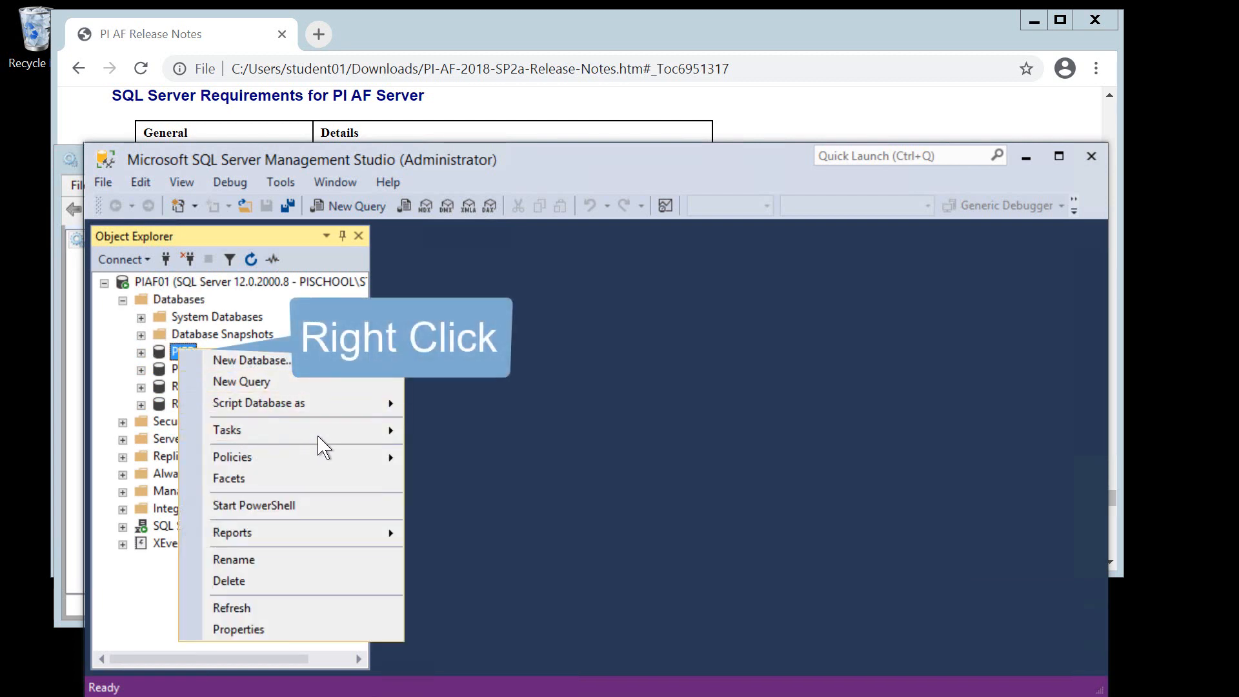
mouse_move(291, 430)
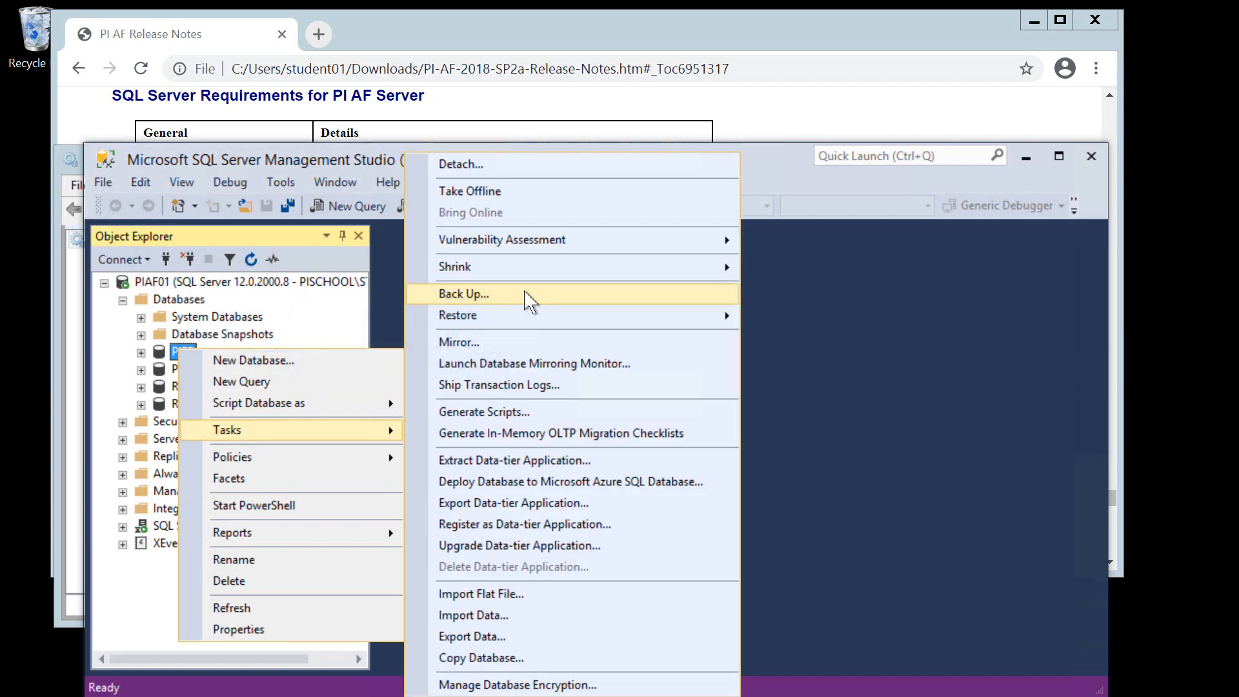
left_click(529, 300)
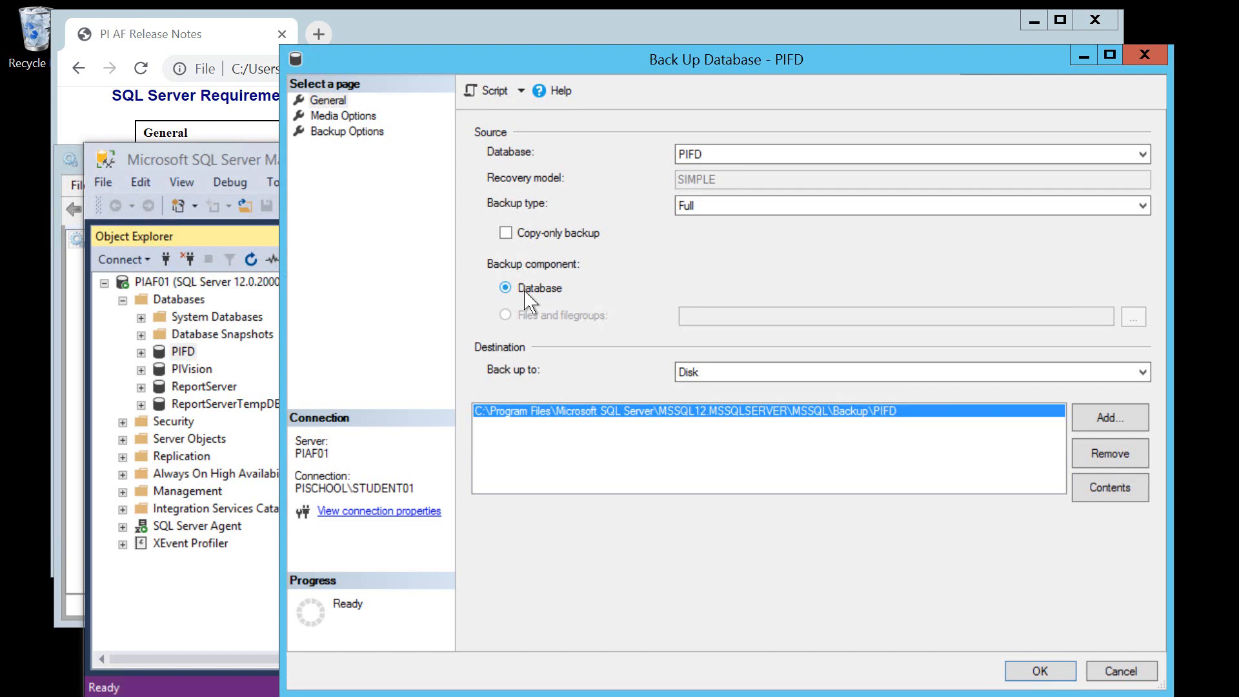
left_click(1040, 671)
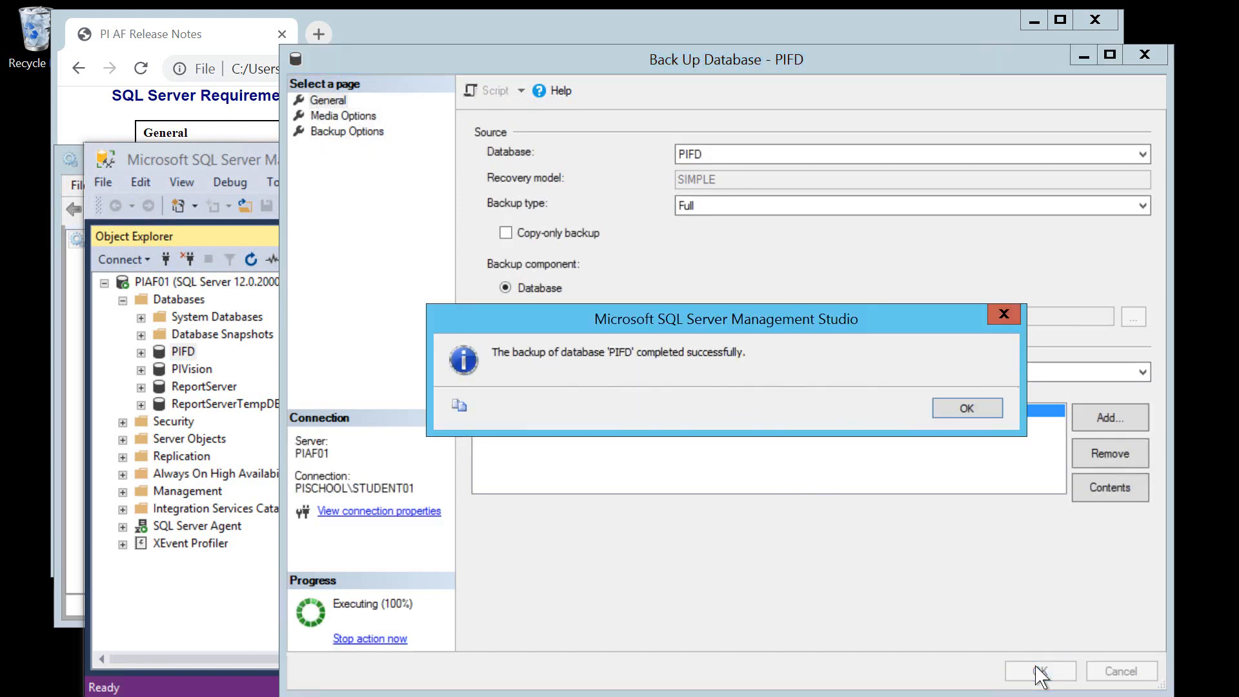
left_click(967, 409)
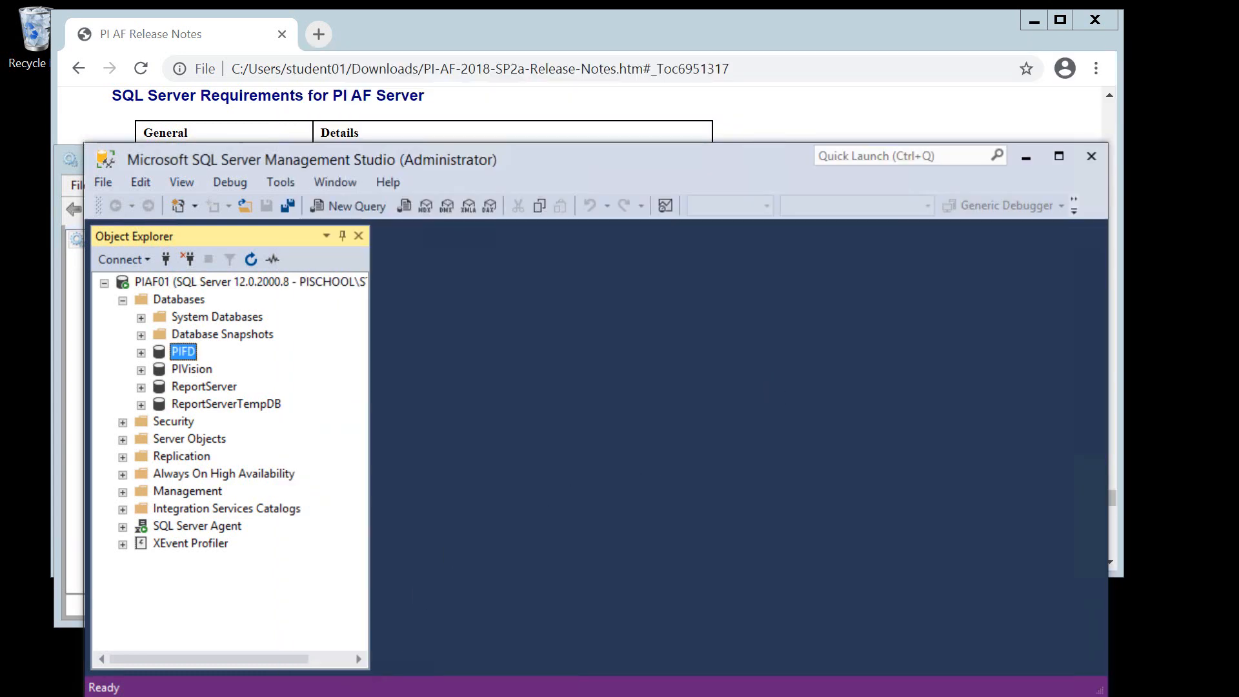
left_click(297, 681)
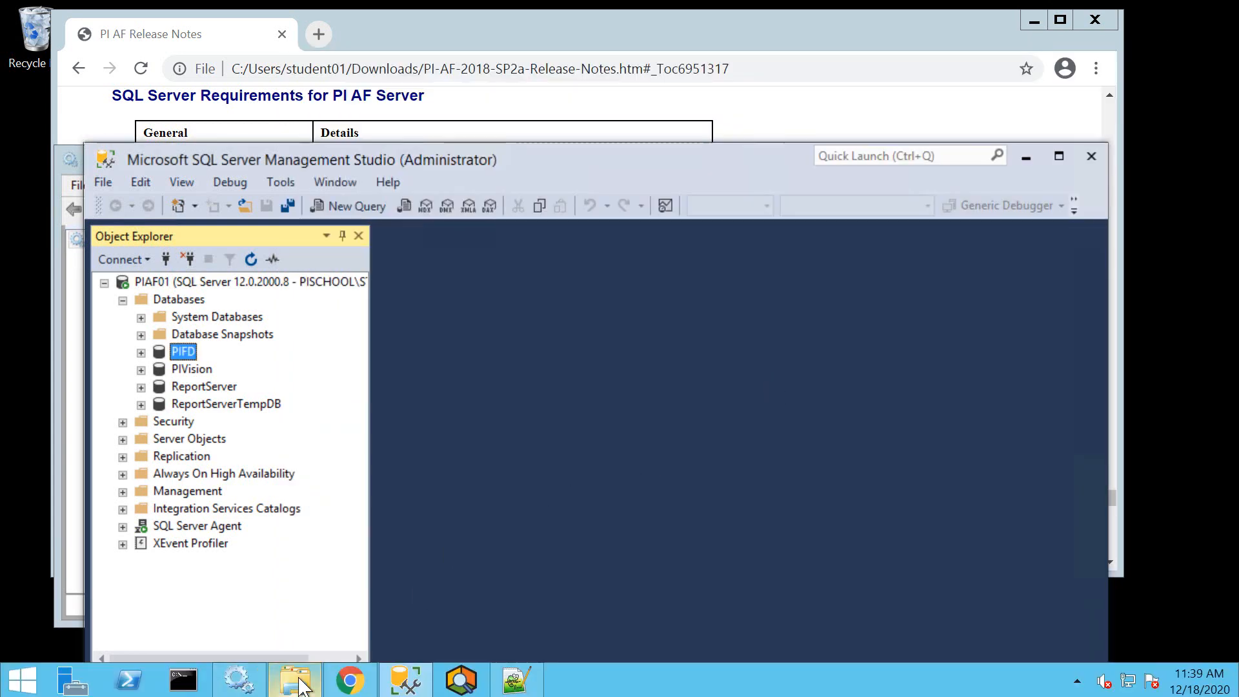
- Autosize the File Explorer columns to show PIFD.bak at 145,620 KB in PIFD Backup
key("ctrl+plus")
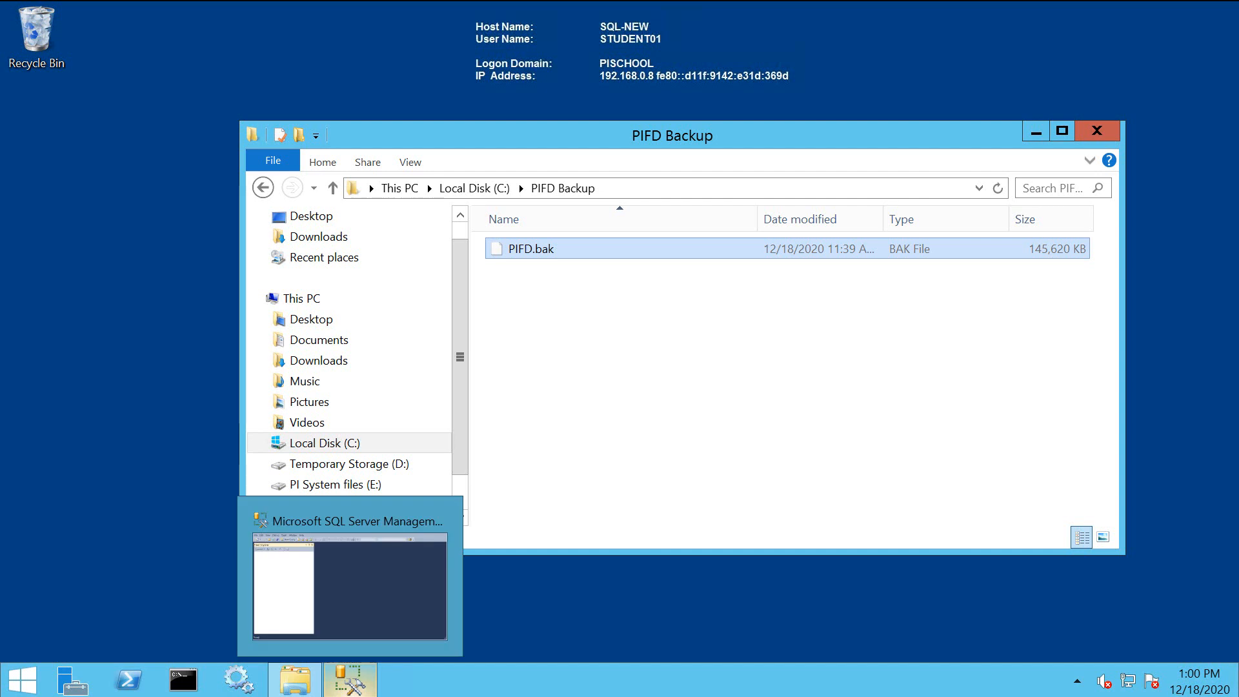
- Connect to SQL-NEW\SQLEXPRESS and start a database restore from a backup device
left_click(353, 680)
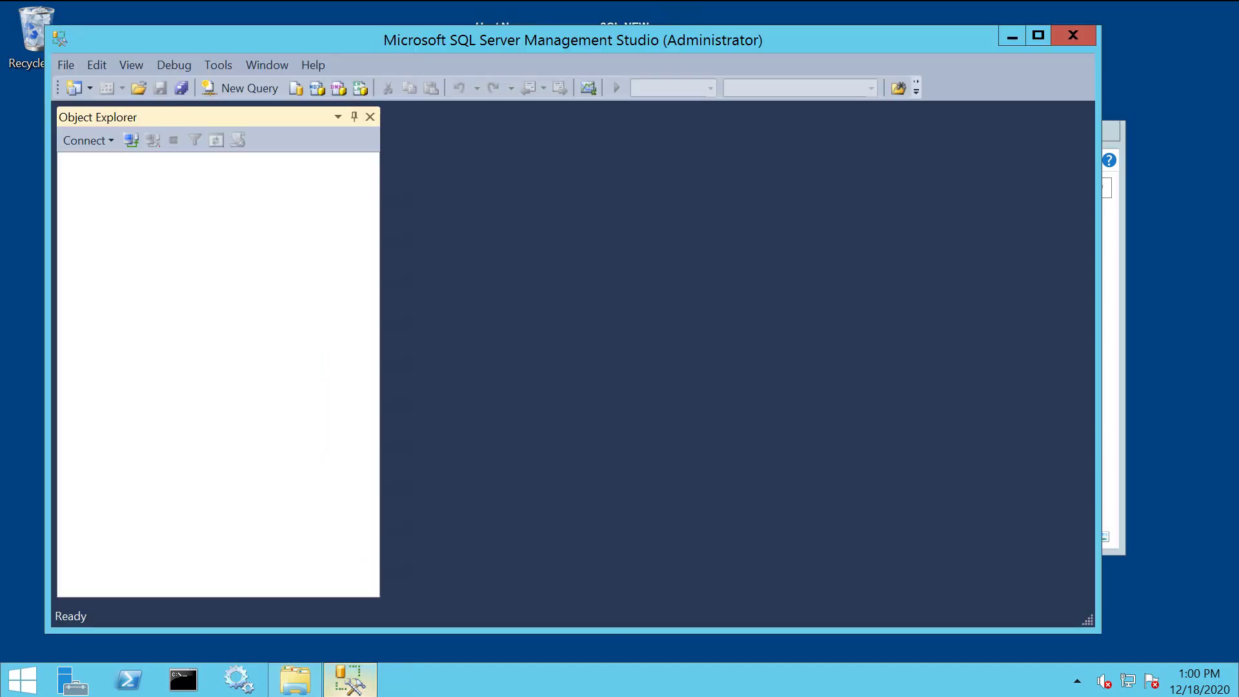
left_click(132, 141)
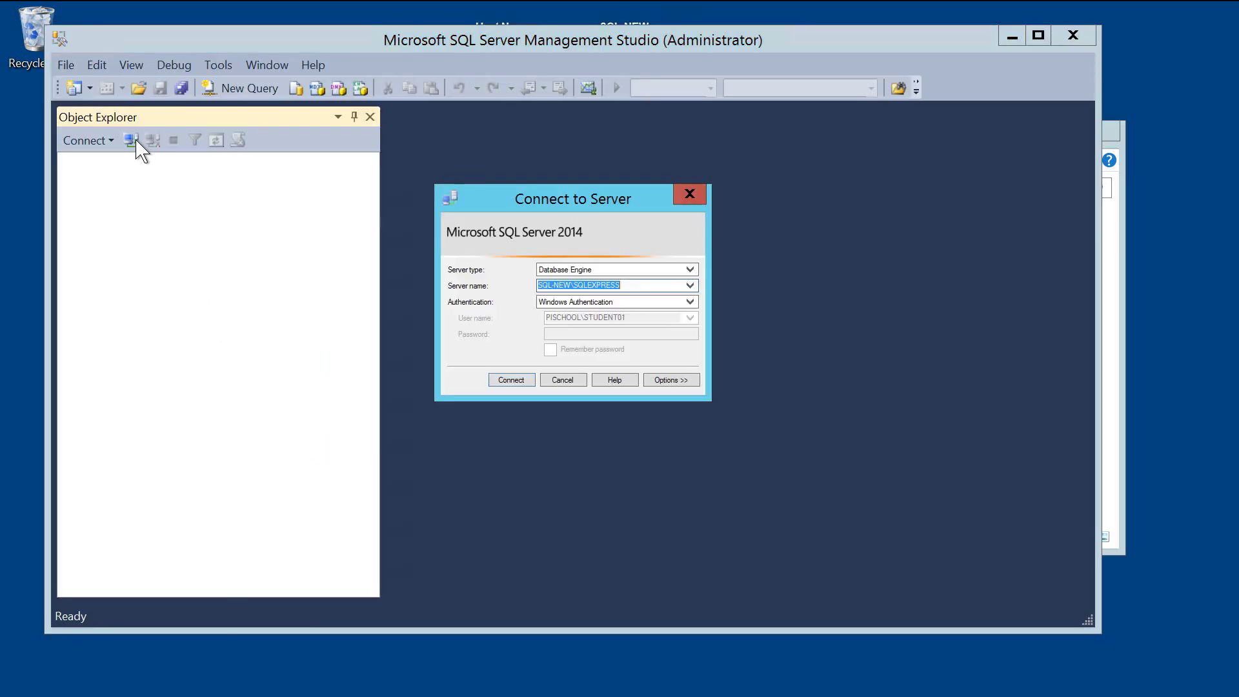
left_click(509, 380)
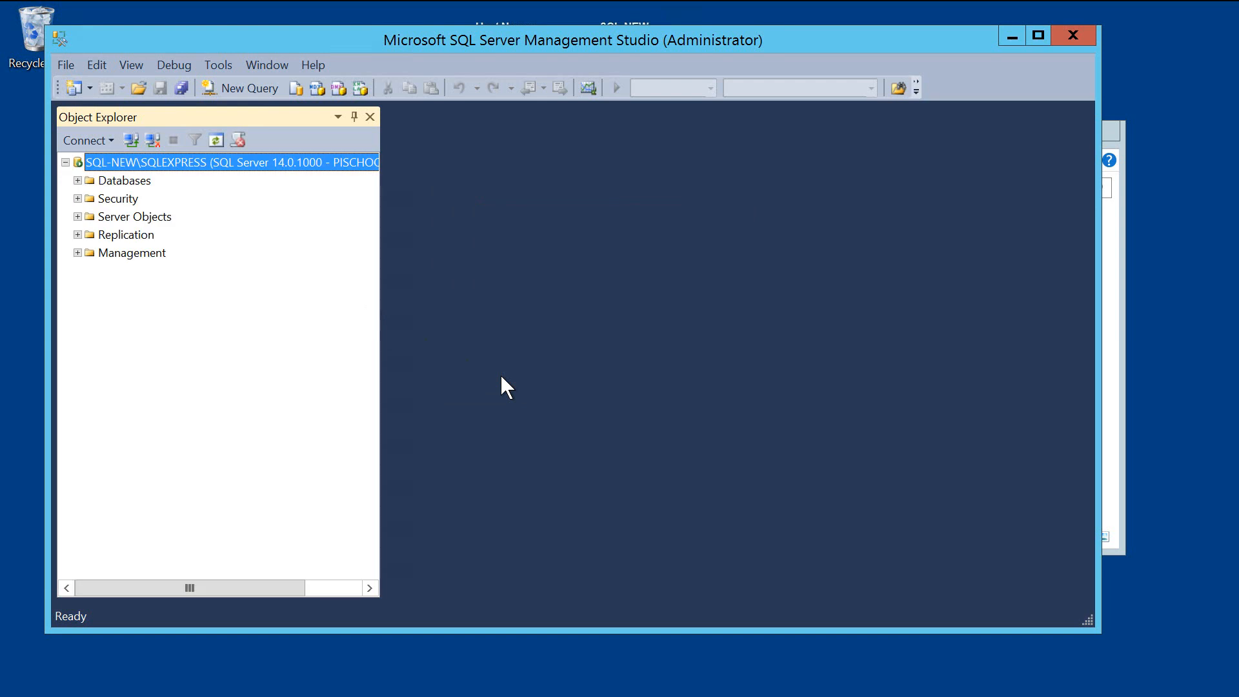
right_click(134, 188)
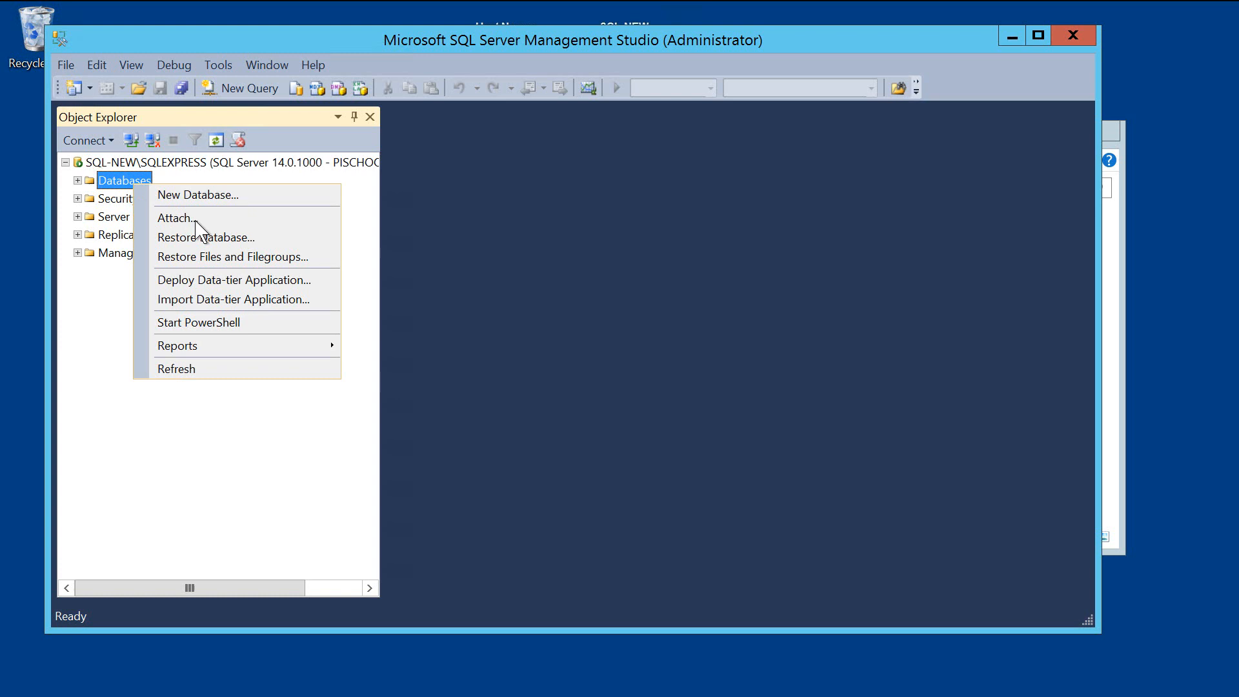
left_click(206, 237)
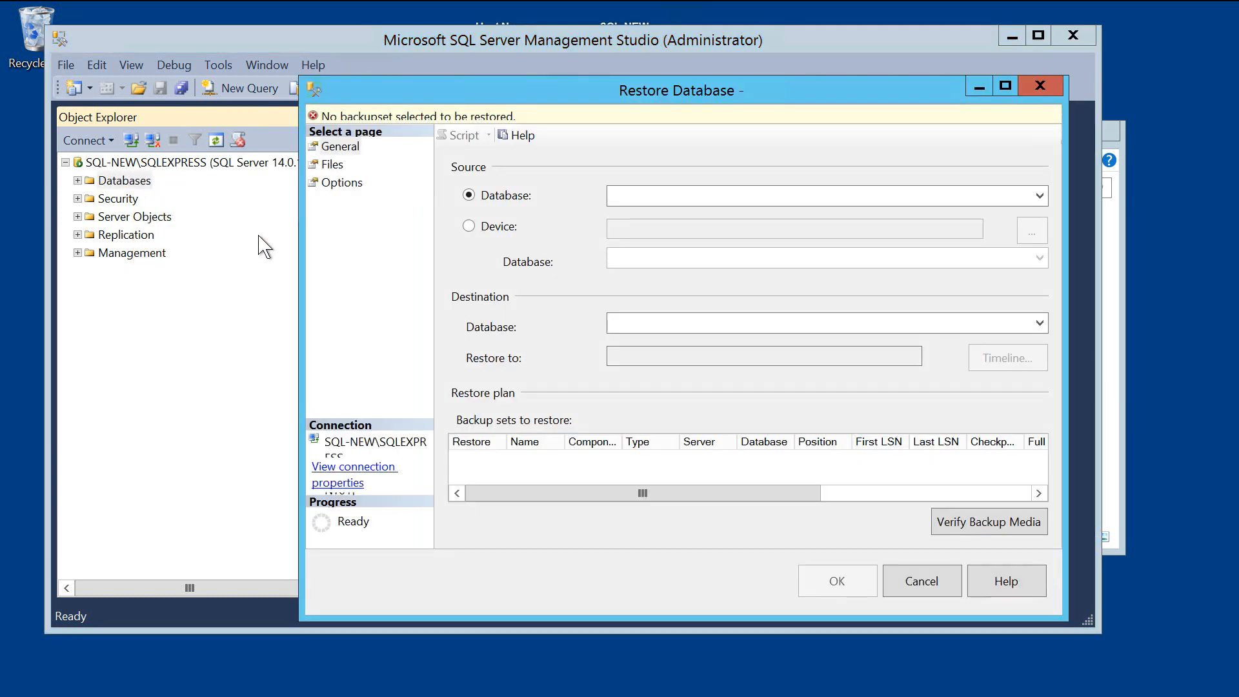
left_click(498, 226)
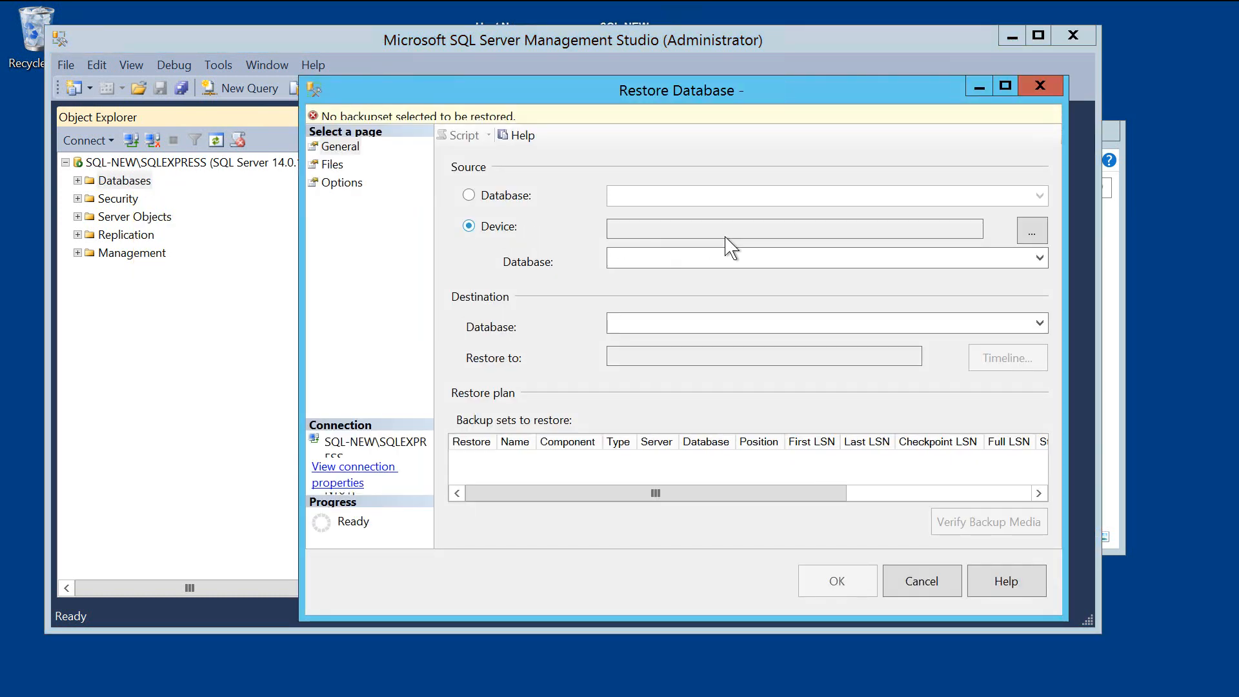
- Select PIFD.bak from the PIFD Backup folder and restore PIFD onto SQL-NEW\SQLEXPRESS
left_click(1032, 232)
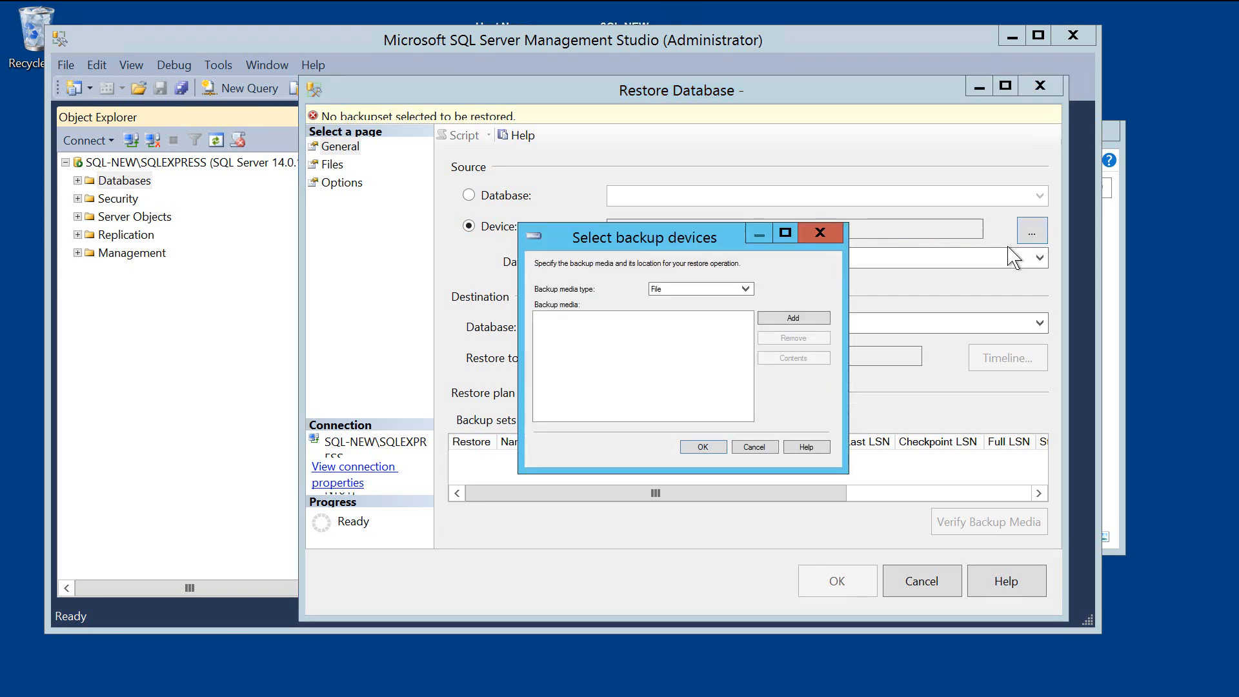
left_click(792, 323)
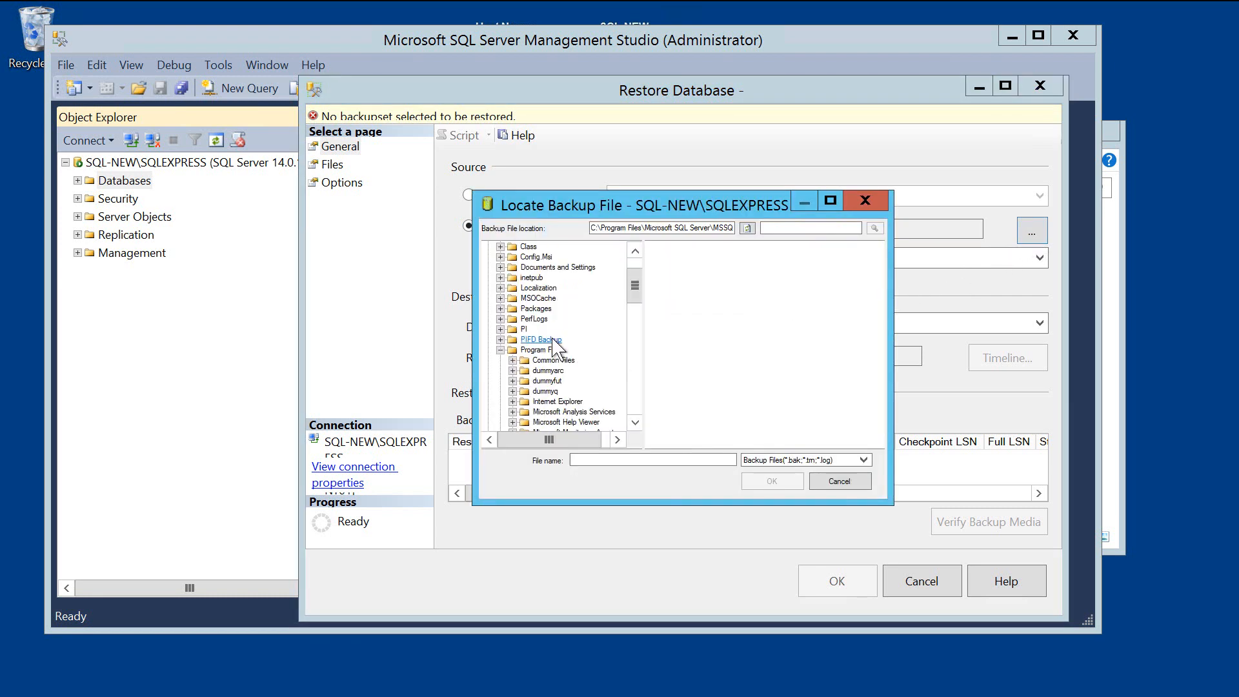
left_click(539, 340)
left_click(671, 247)
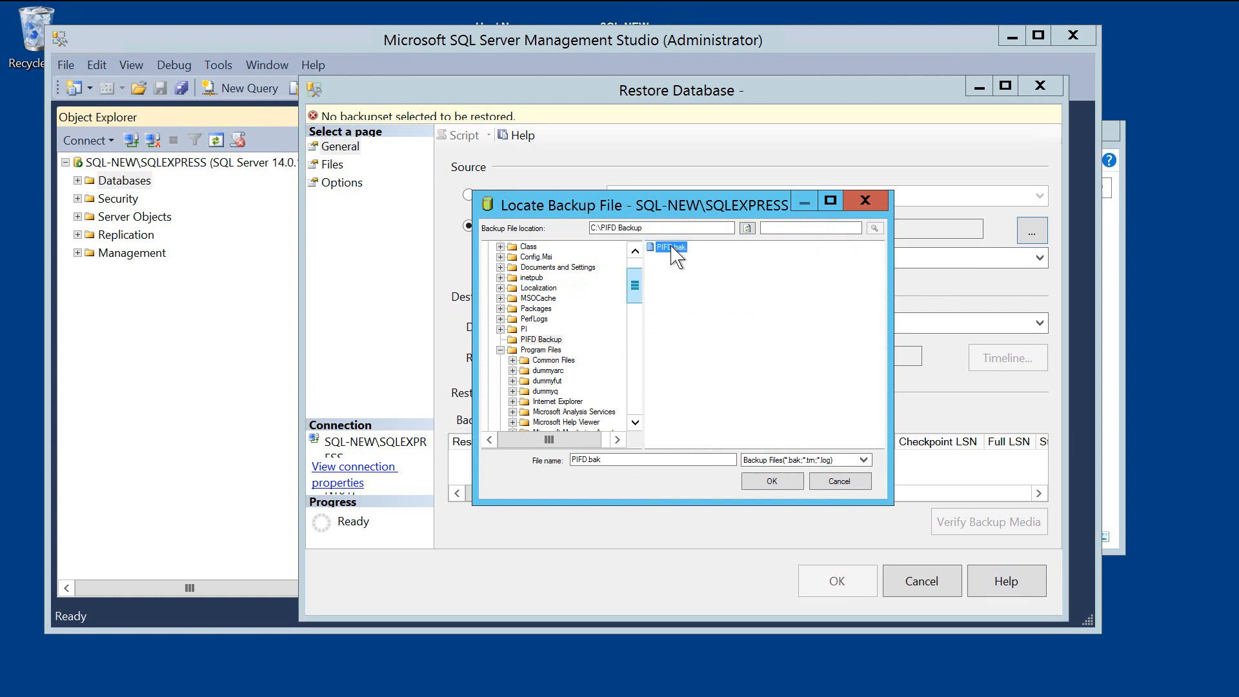
left_click(772, 482)
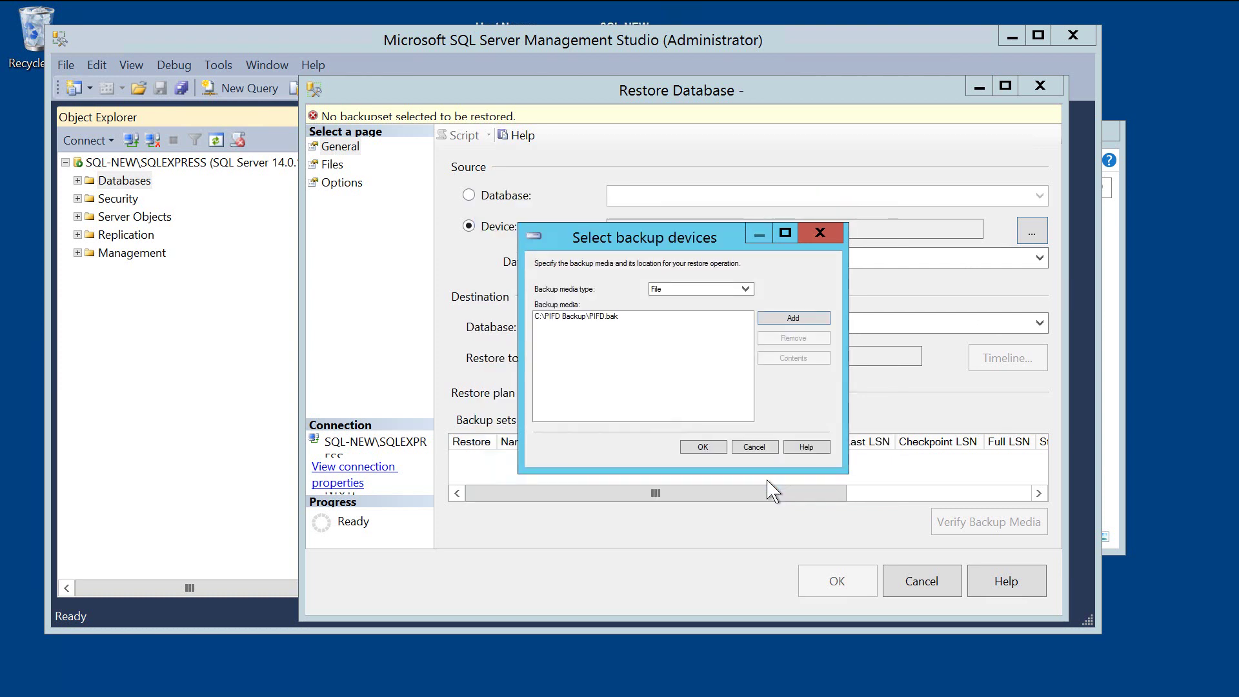
left_click(704, 447)
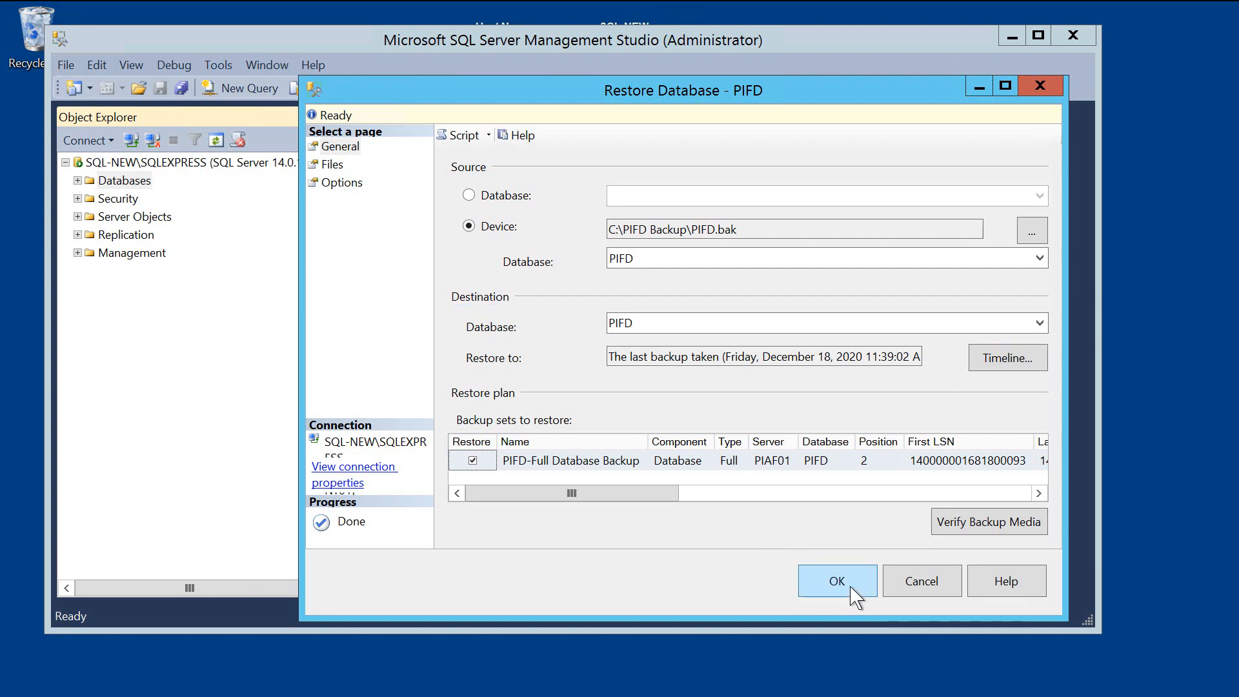
left_click(856, 592)
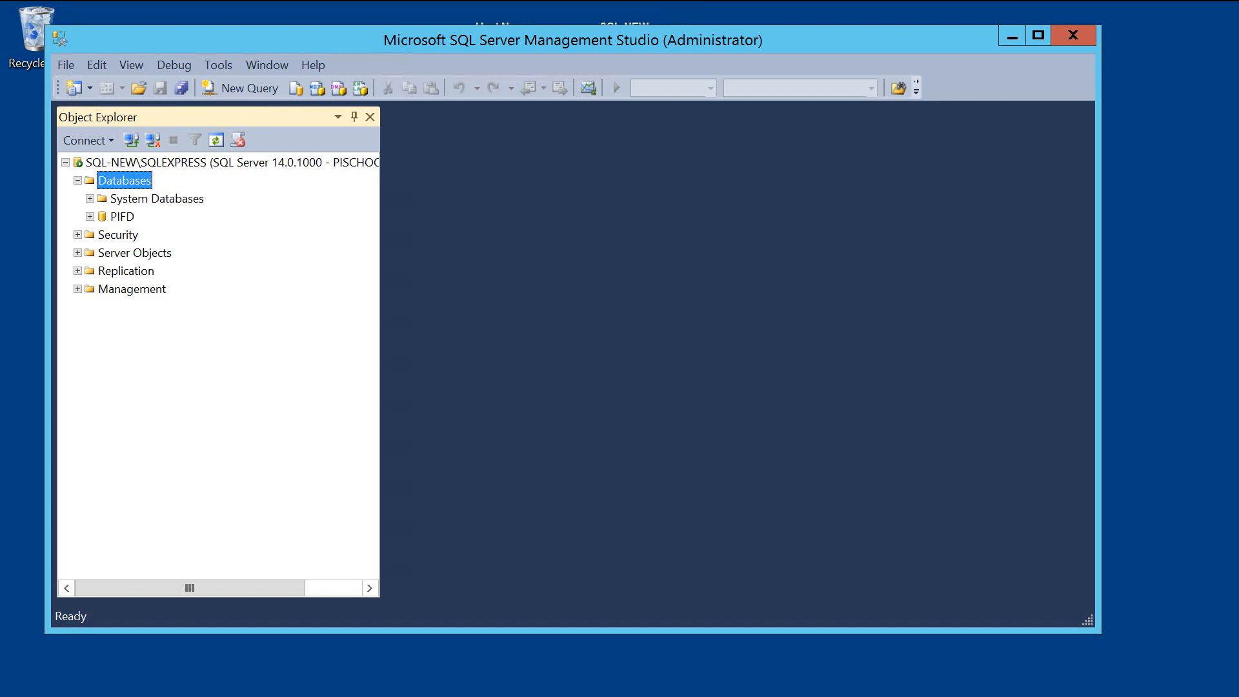
- Begin a new local group AFServers with the pasted PI AF database description
left_click(403, 681)
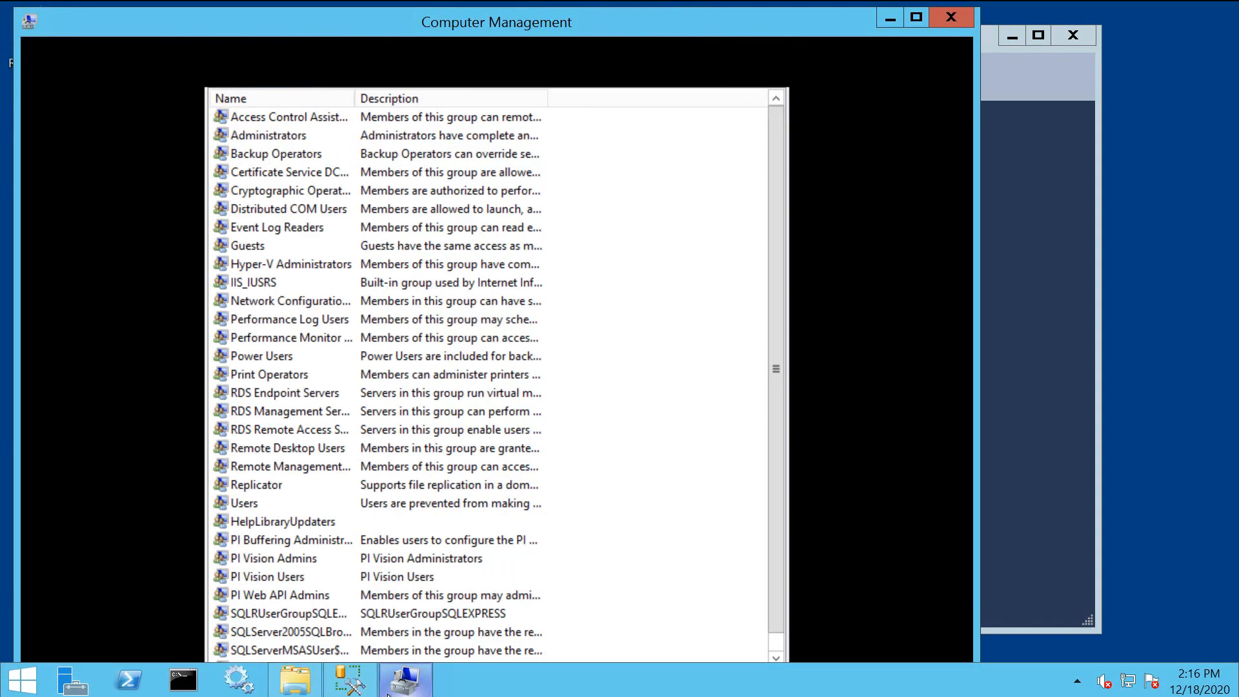
right_click(639, 281)
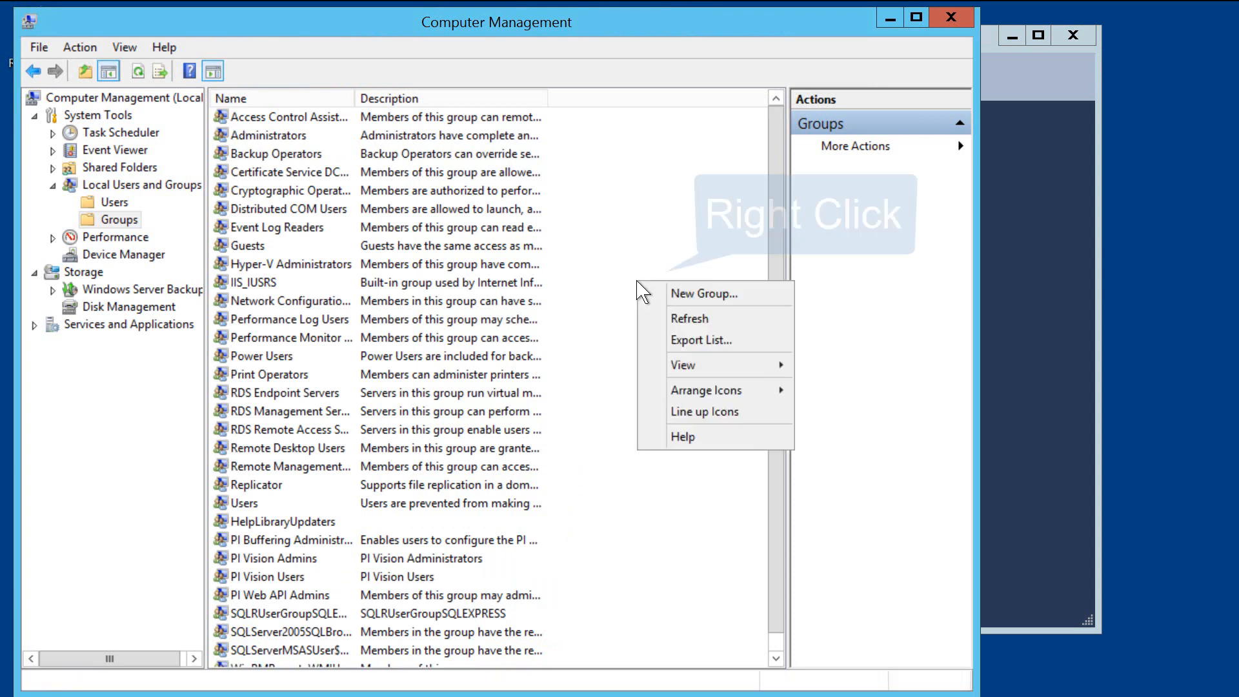
left_click(705, 293)
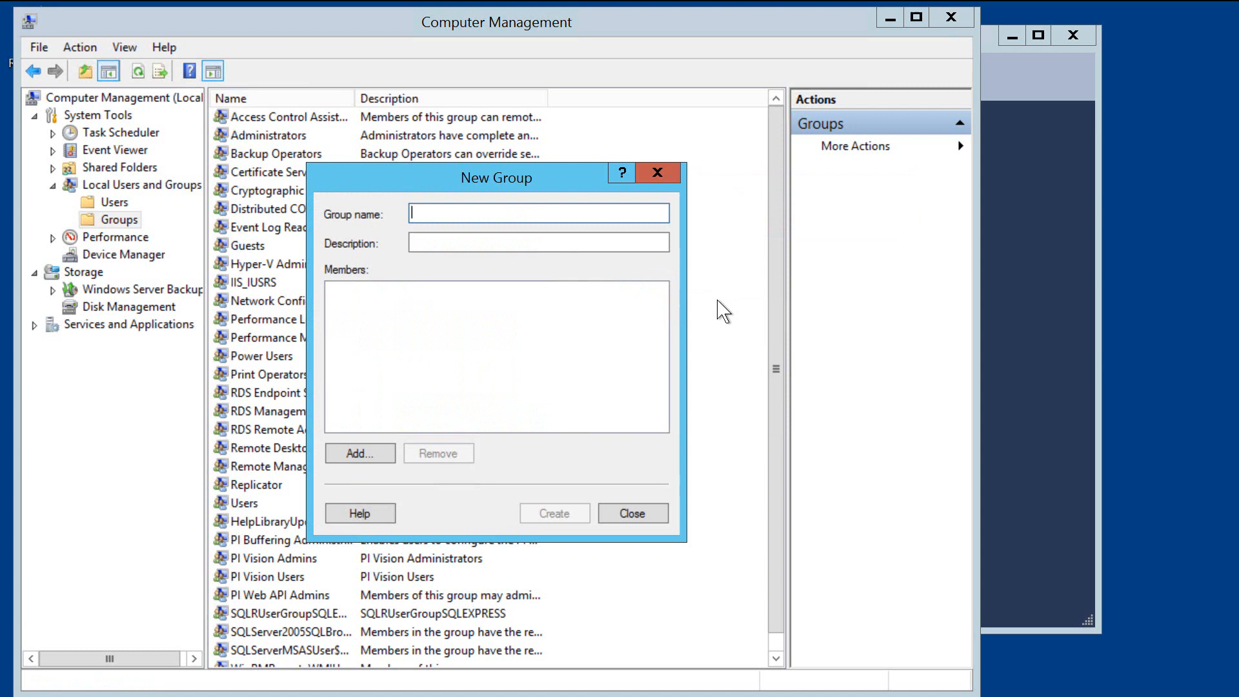
type("AFServers")
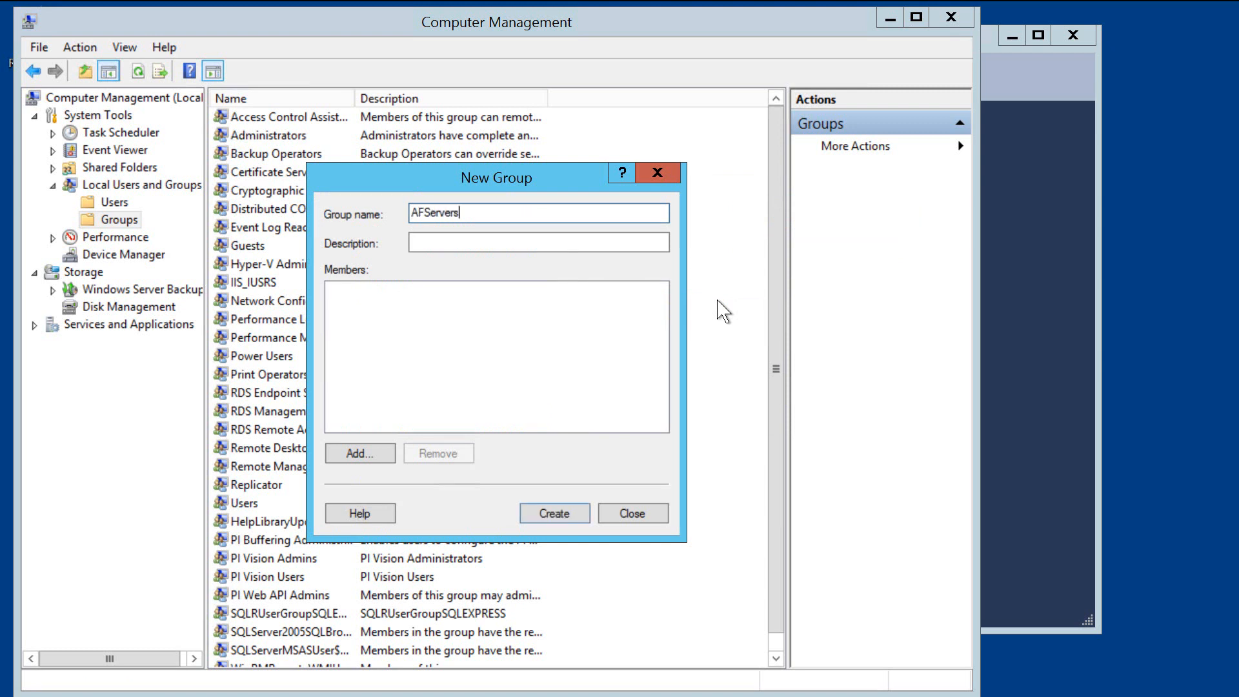
key("Tab")
key("ctrl+v")
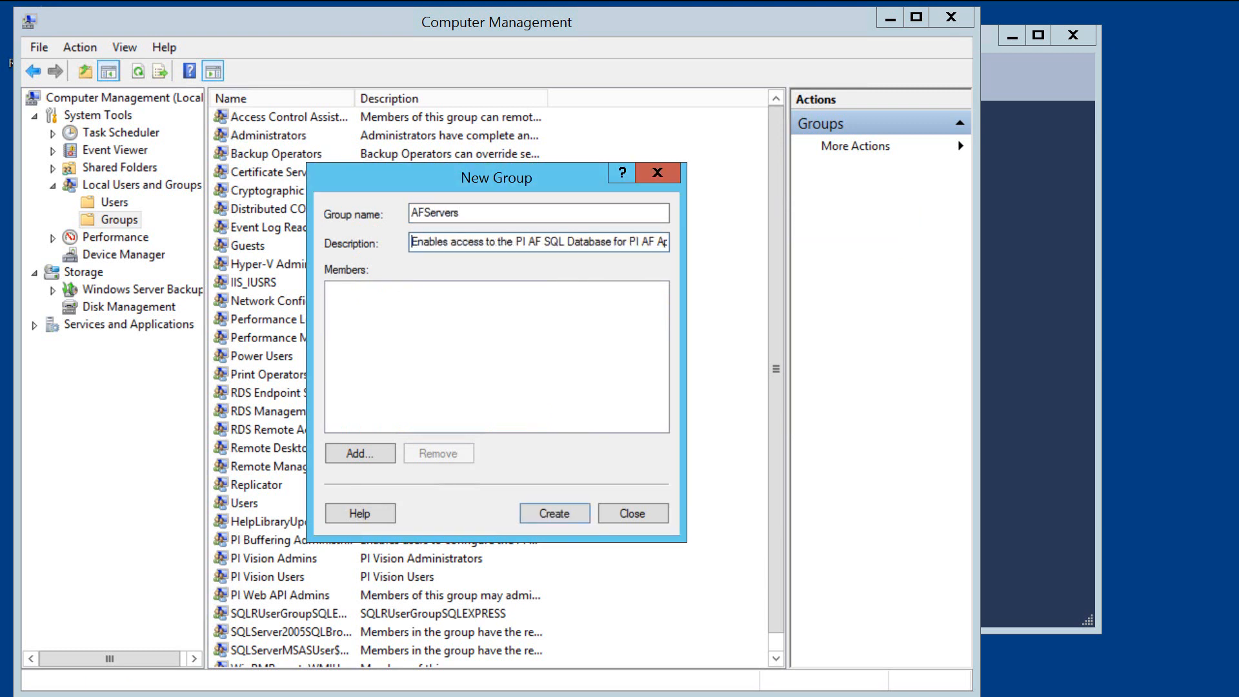
- Add computer account PIAF01$ as a member, including Computers in the object types search
left_click(358, 453)
left_click(381, 461)
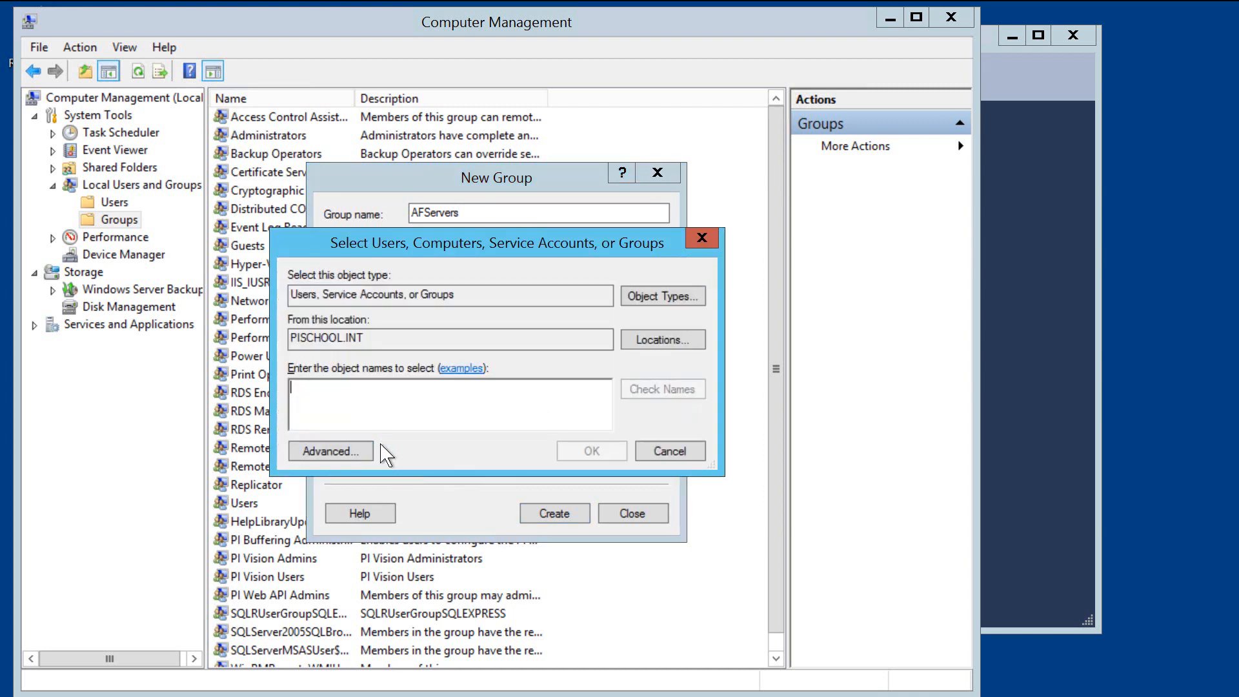
left_click(663, 296)
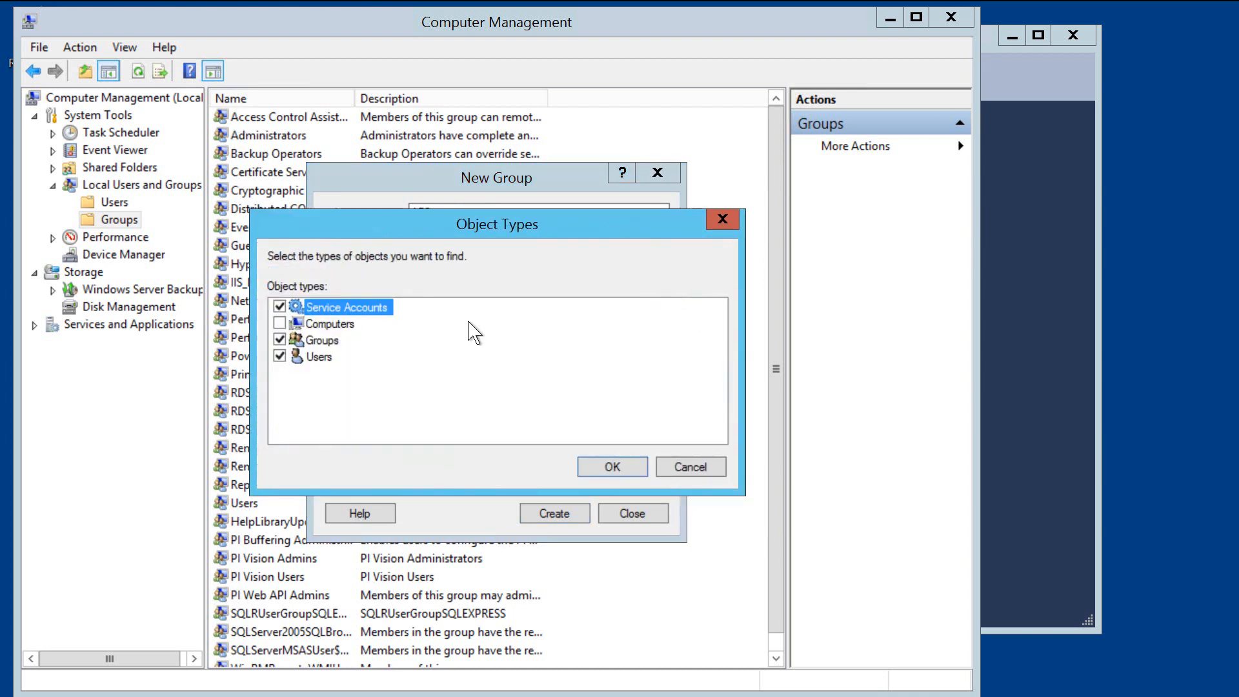
left_click(329, 325)
left_click(281, 324)
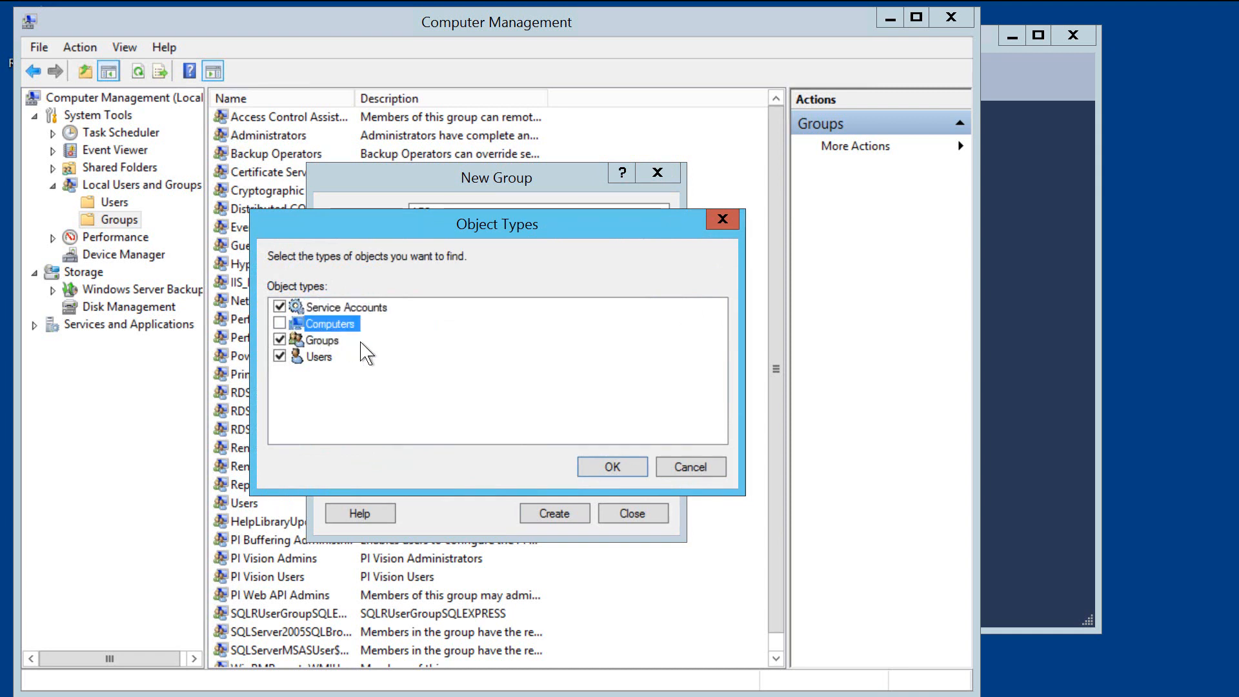
left_click(613, 468)
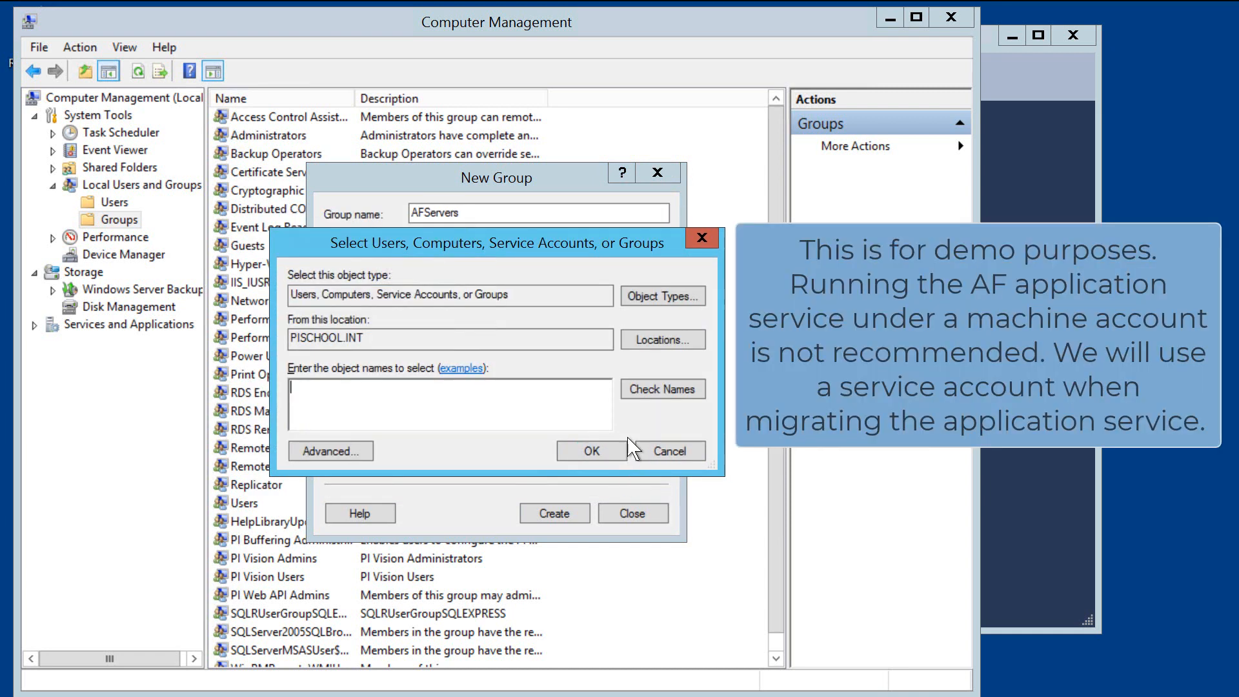
type("PIAF")
type("01$")
left_click(662, 389)
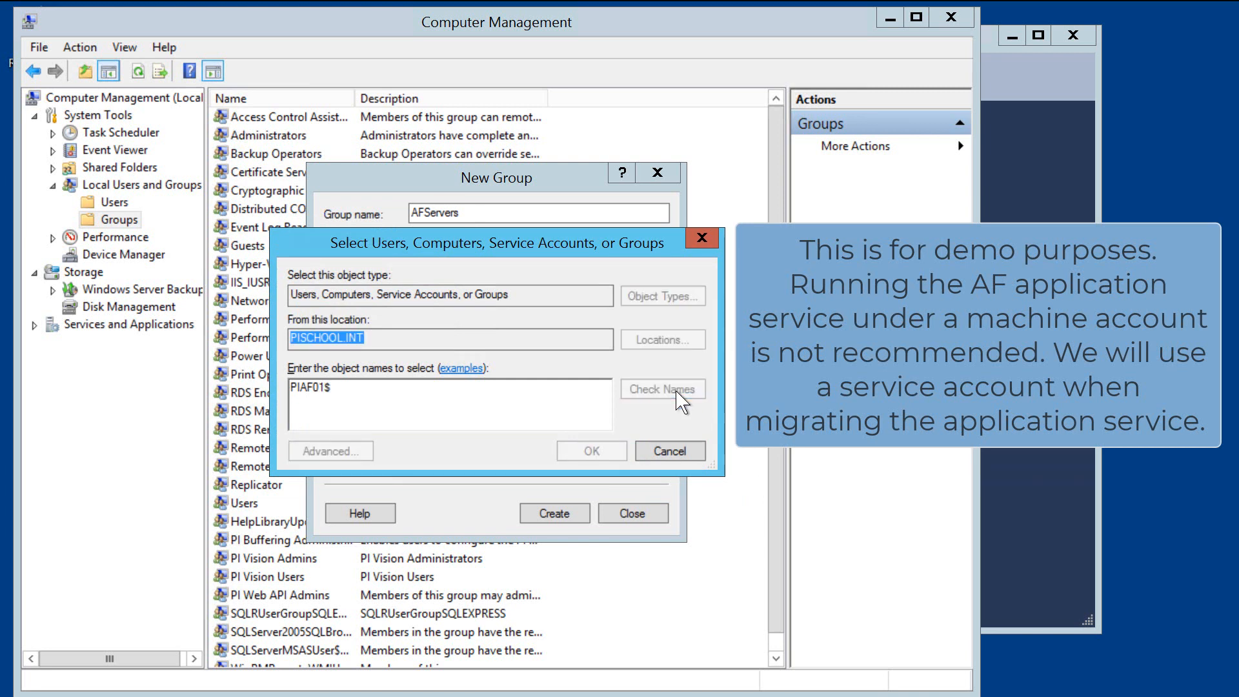
left_click(591, 451)
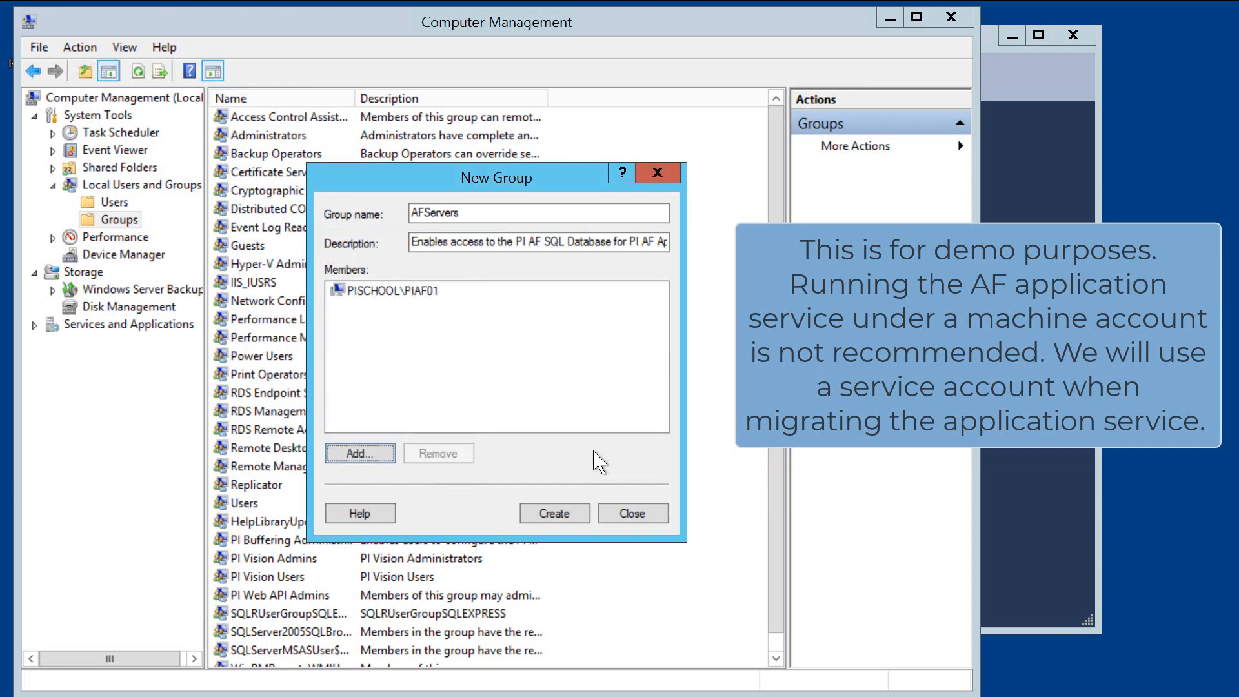
- Create the AFServers group and bring the command window with GO.BAT forward
left_click(554, 513)
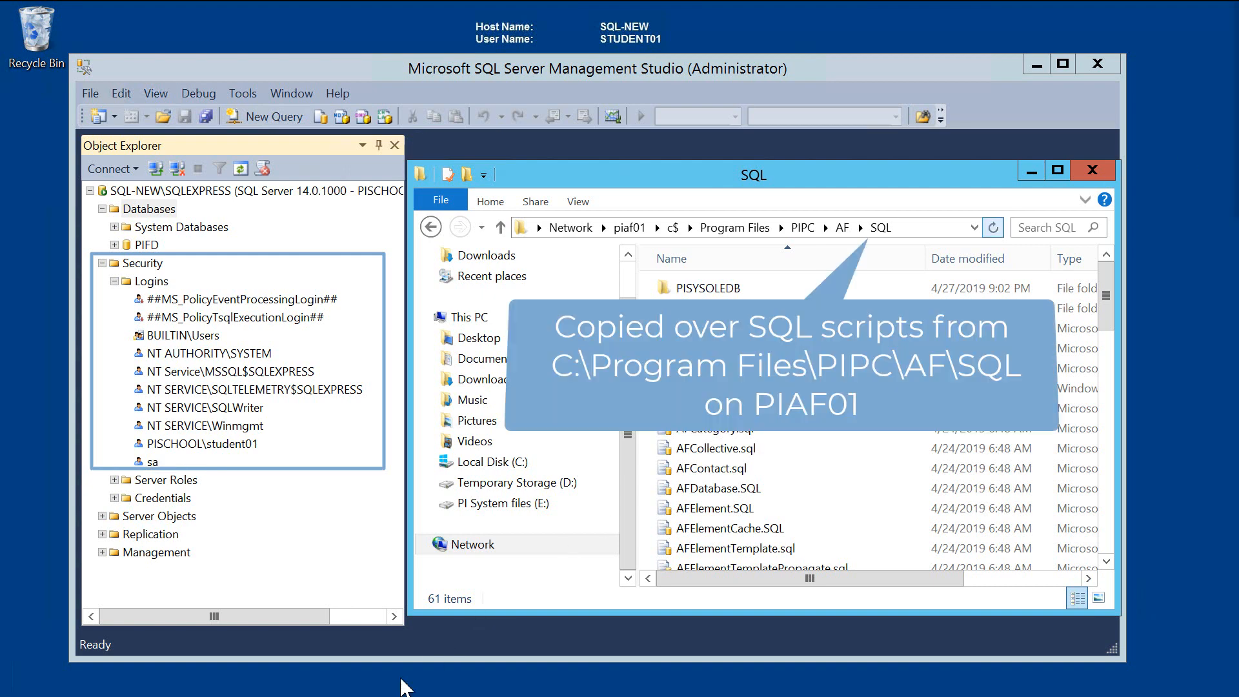
left_click(183, 680)
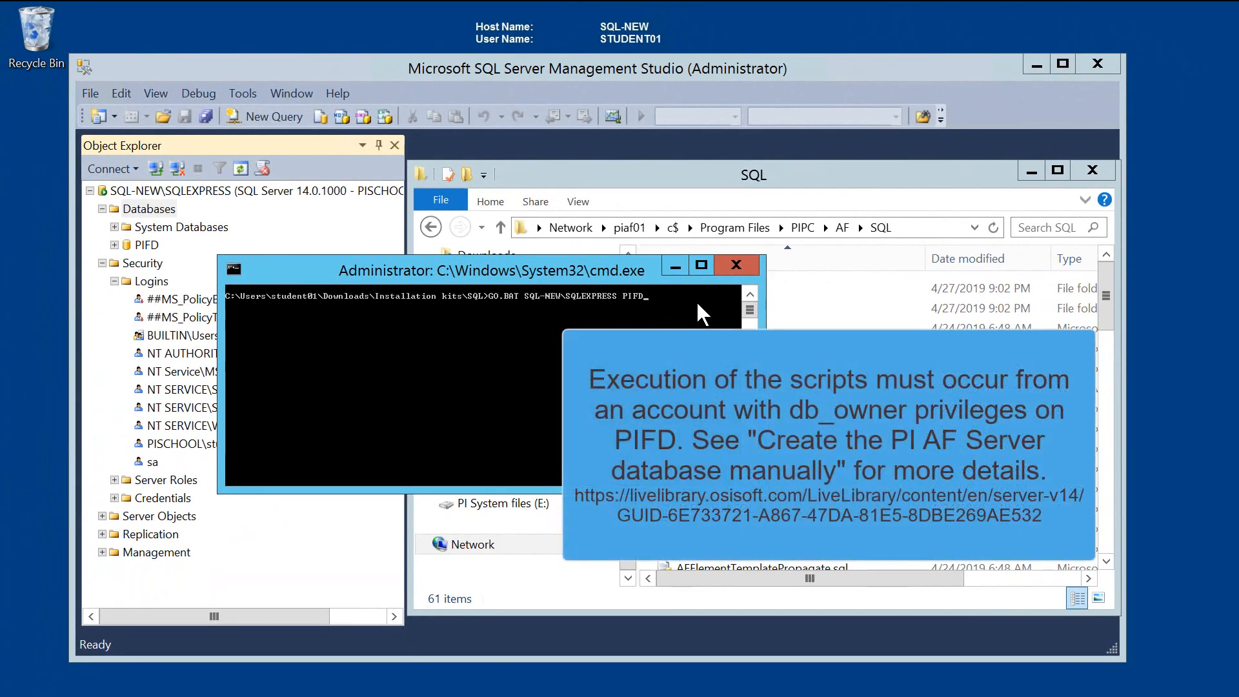
- Run GO.BAT against PIFD on SQL-NEW\SQLEXPRESS until the scripts complete successfully
key("Return")
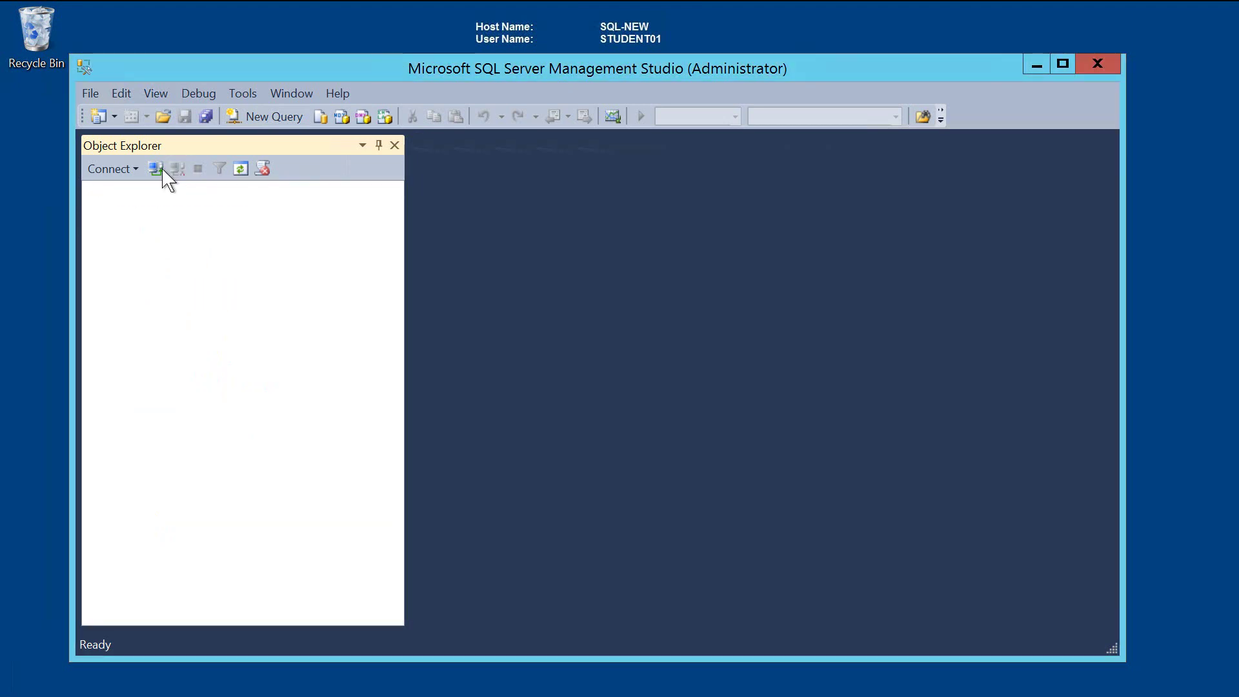
- Connect to SQL-NEW\SQLEXPRESS and expand Databases and Security Logins
left_click(157, 170)
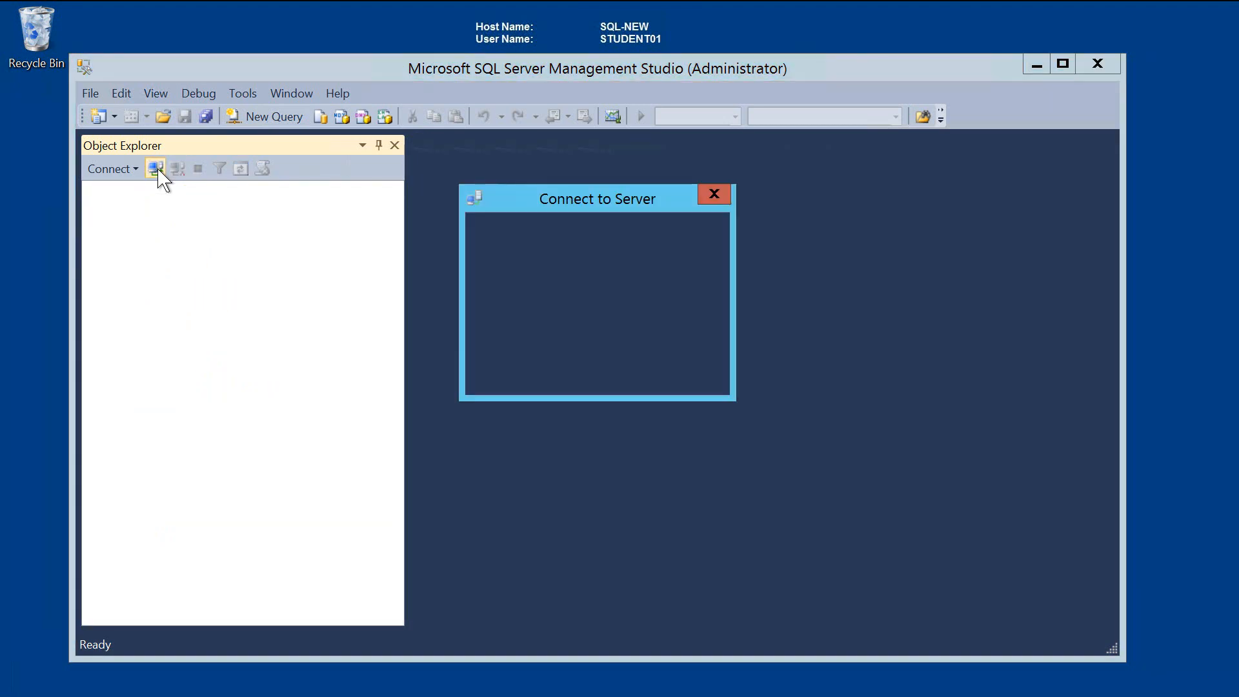
left_click(534, 380)
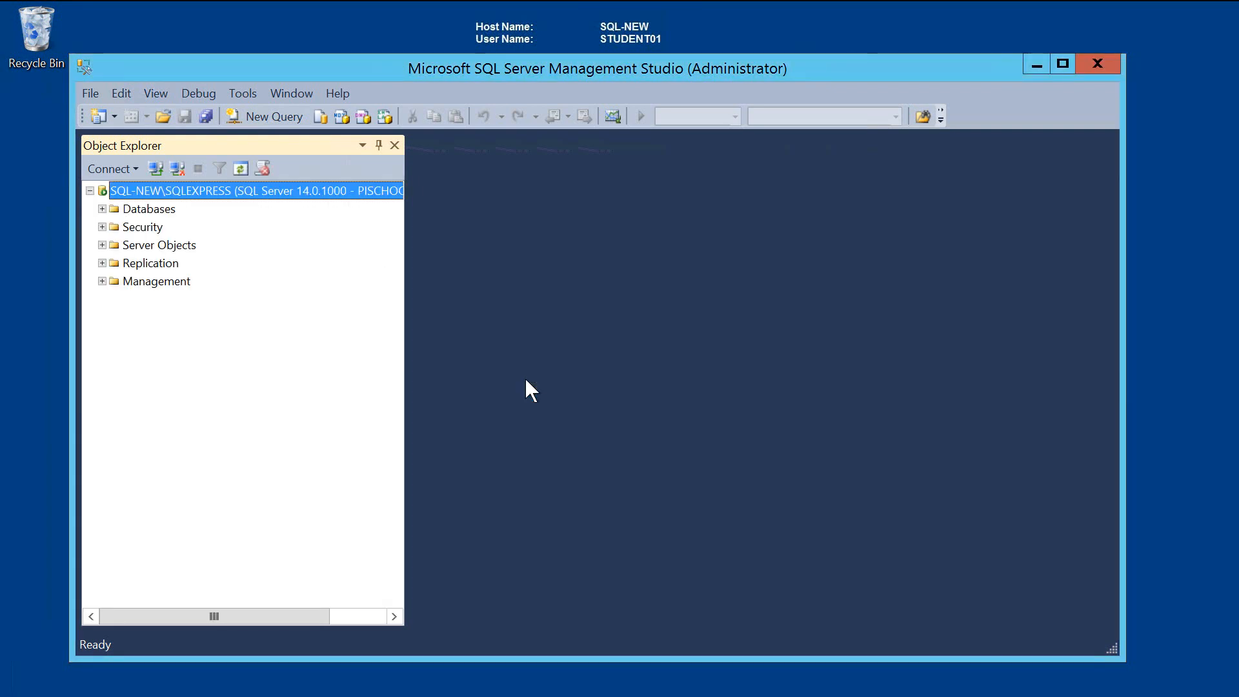
left_click(102, 209)
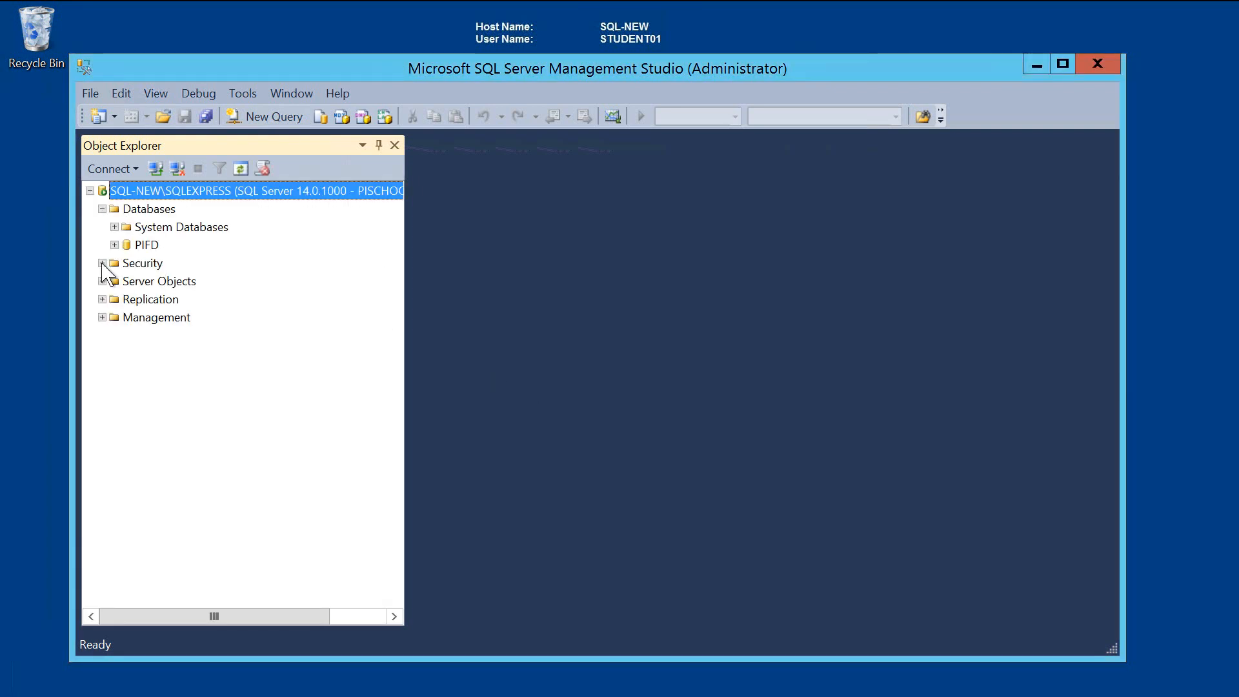
left_click(102, 262)
left_click(115, 282)
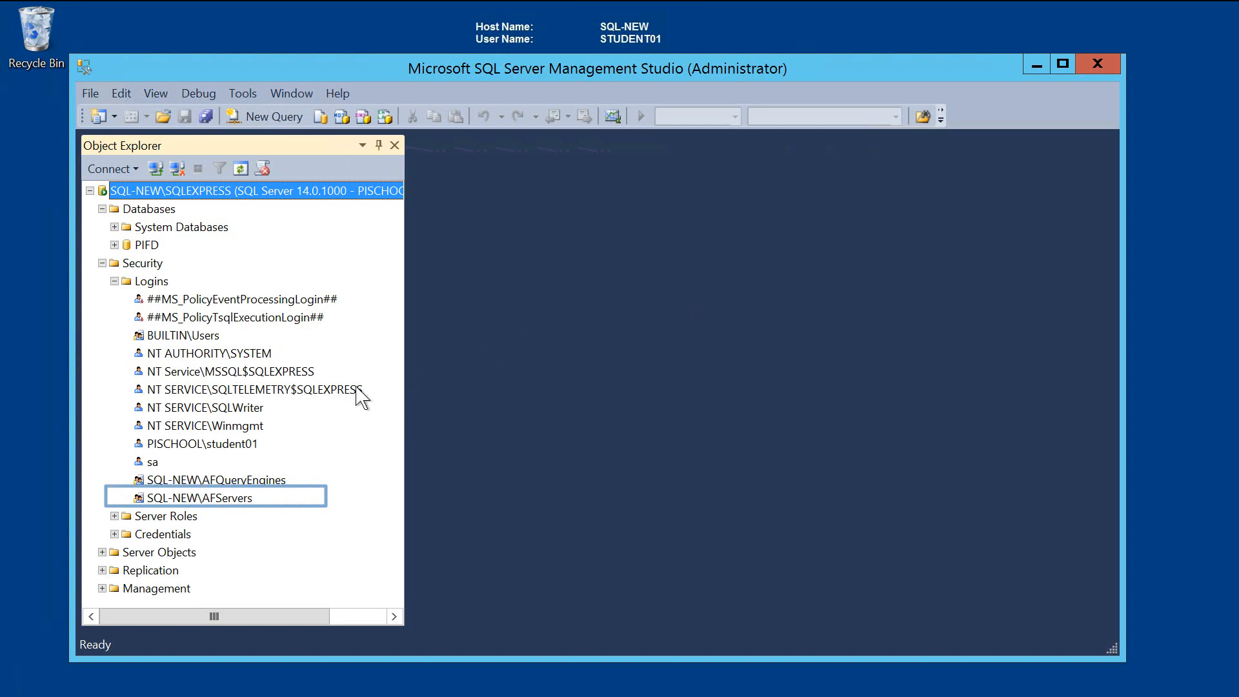
- Review the SQL-NEW\AFServers login's User Mapping to PIFD with the db_AFServer role
right_click(204, 497)
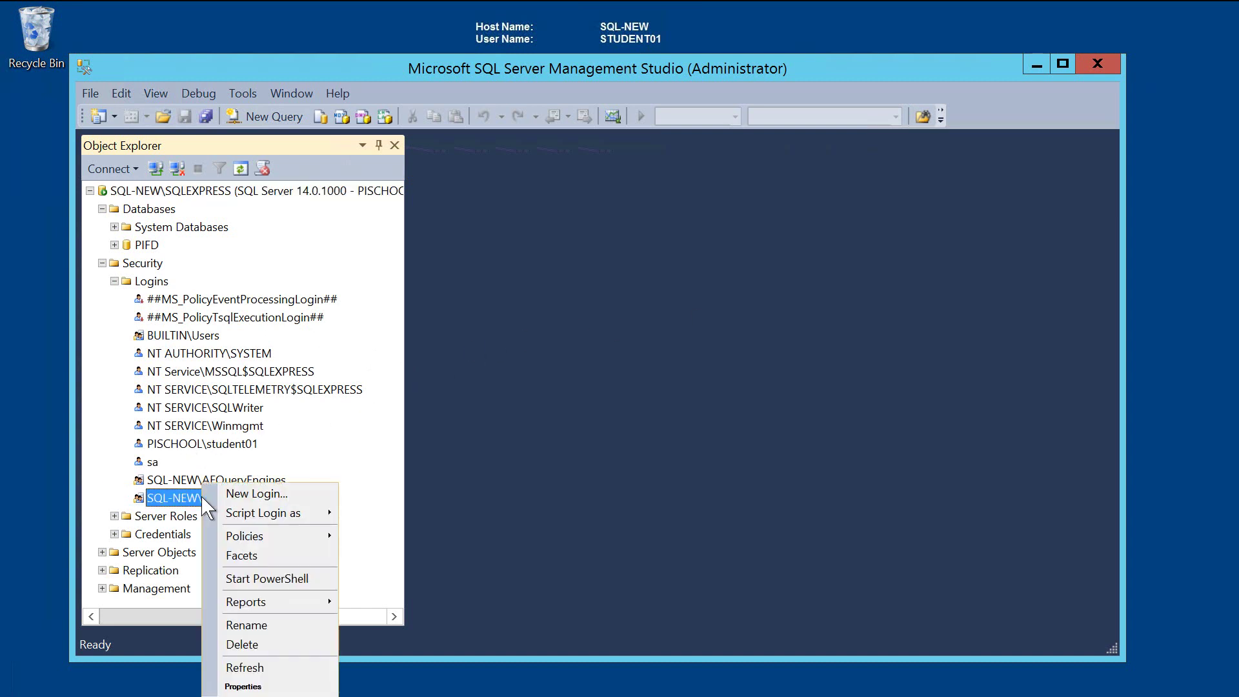
left_click(251, 687)
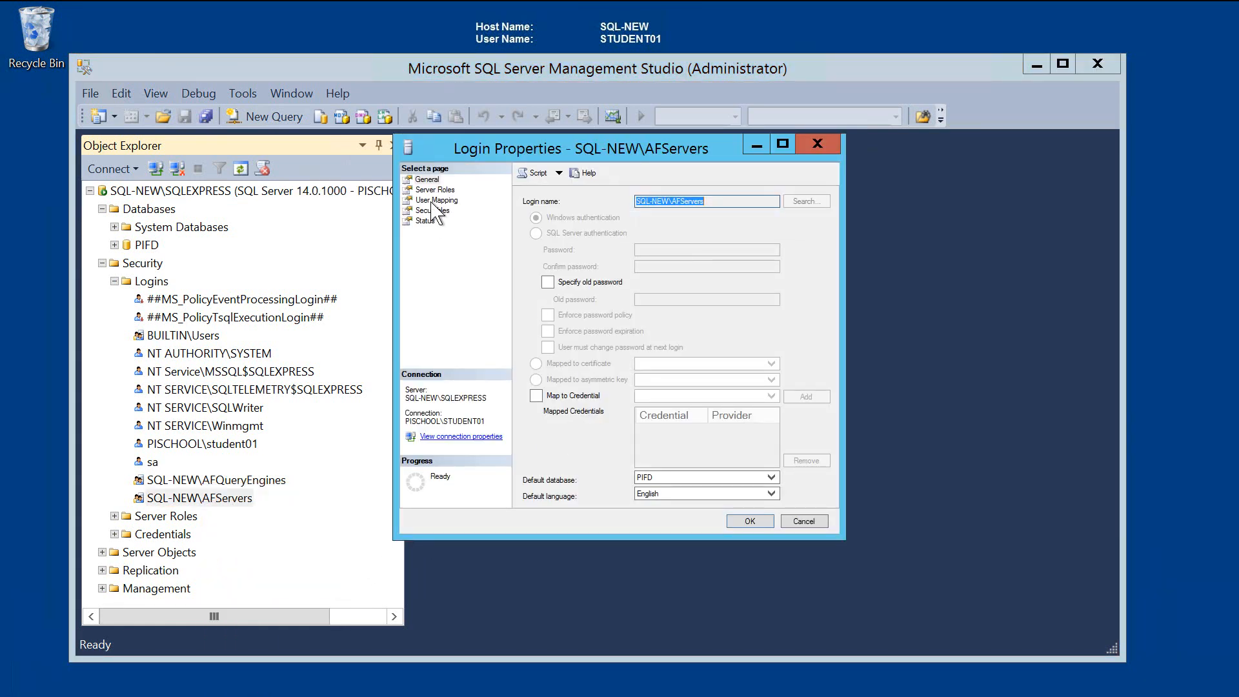
left_click(435, 201)
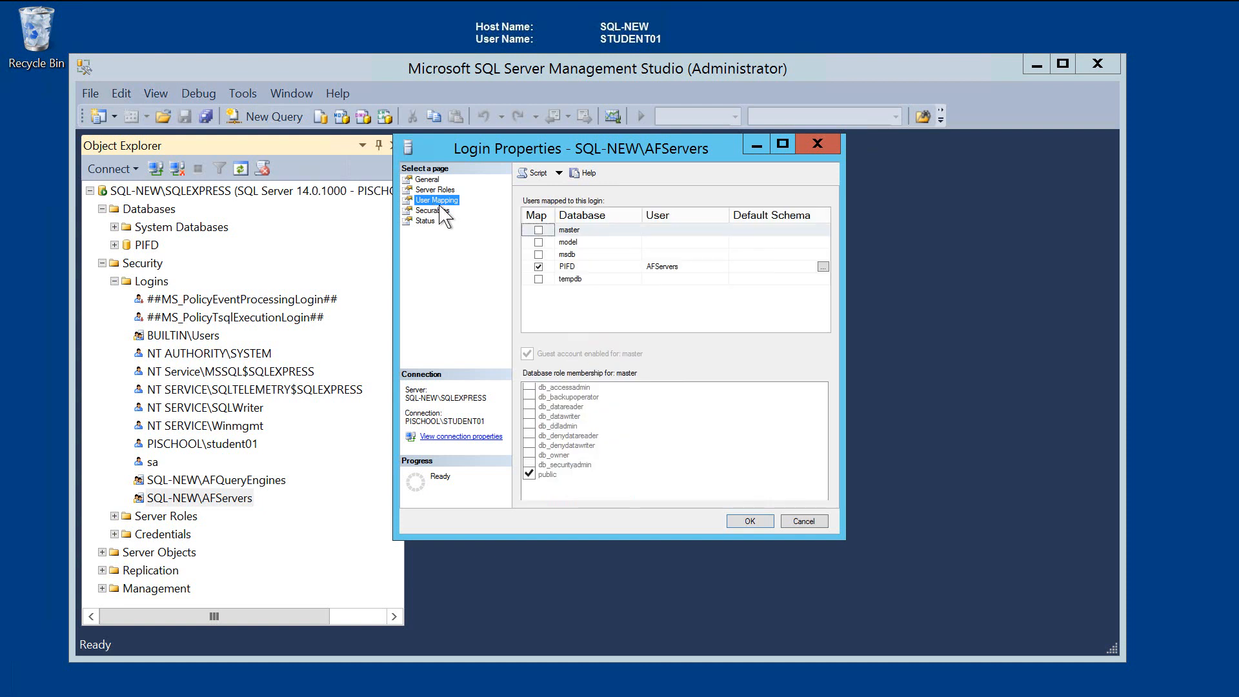
left_click(684, 268)
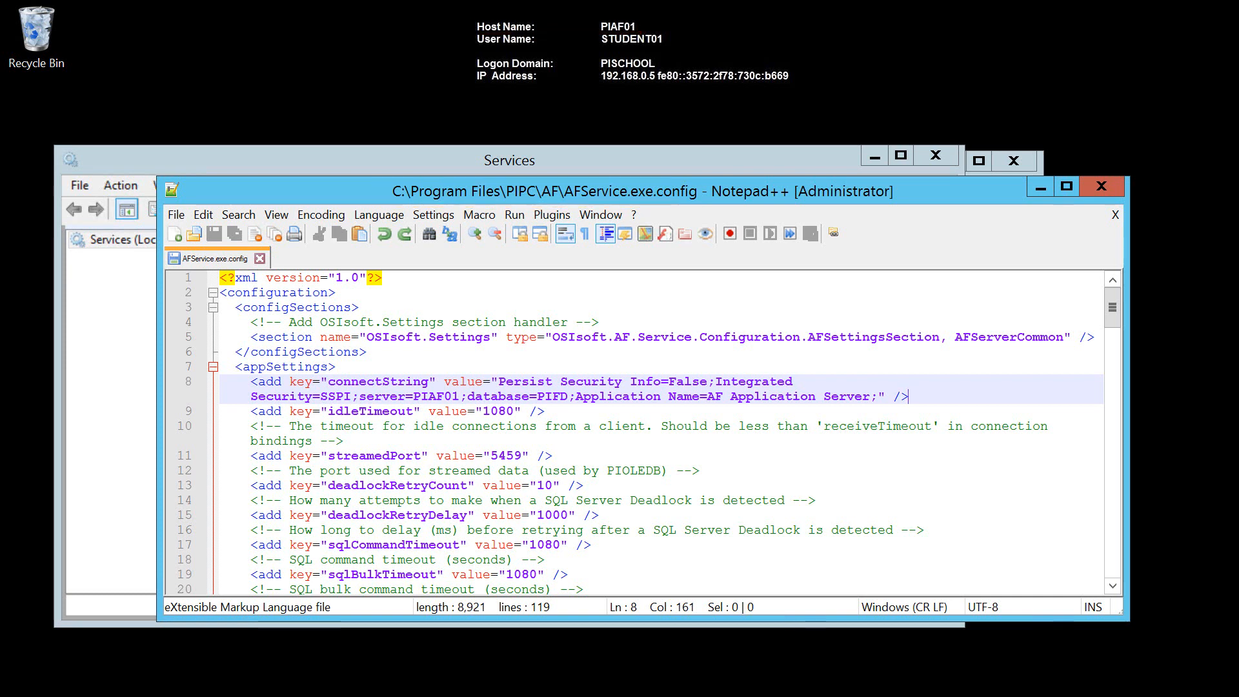
- Replace PIAF01 with SQL-NEW\SQLEXPRESS in AFService.exe.config, save, and start PI AF Application Service
double_click(436, 397)
type("SQL-NEW\\SQLEXPRESS")
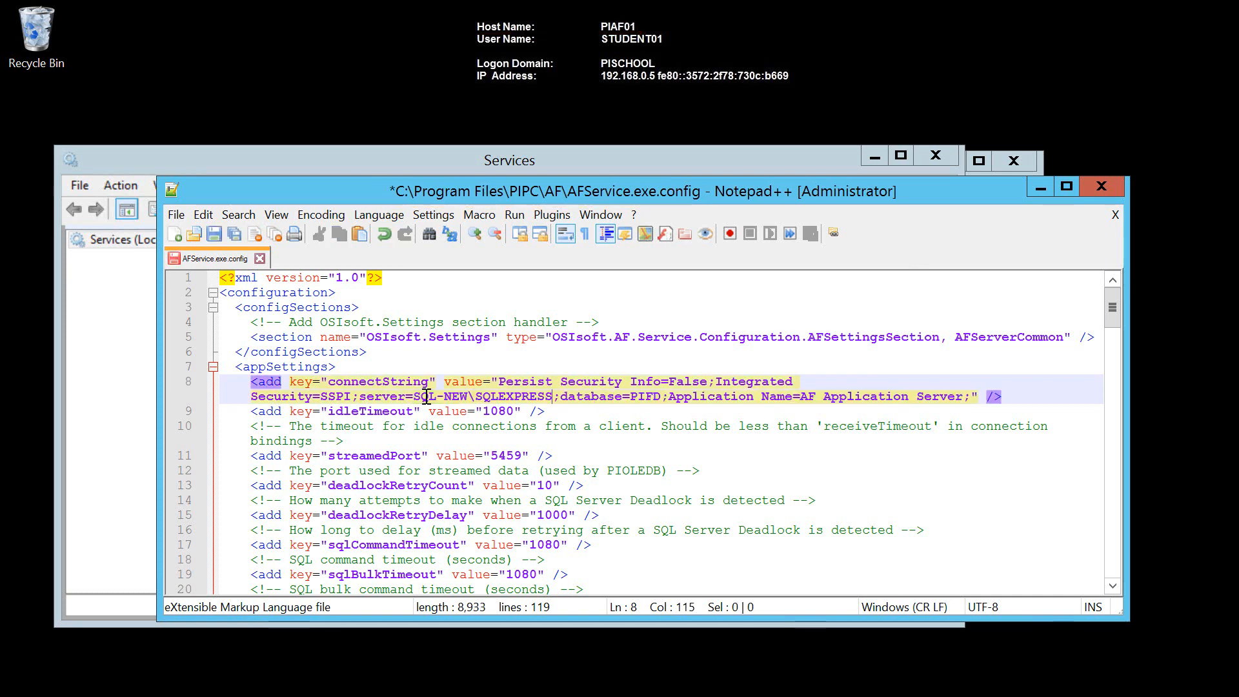
key("ctrl+s")
key("alt+Tab")
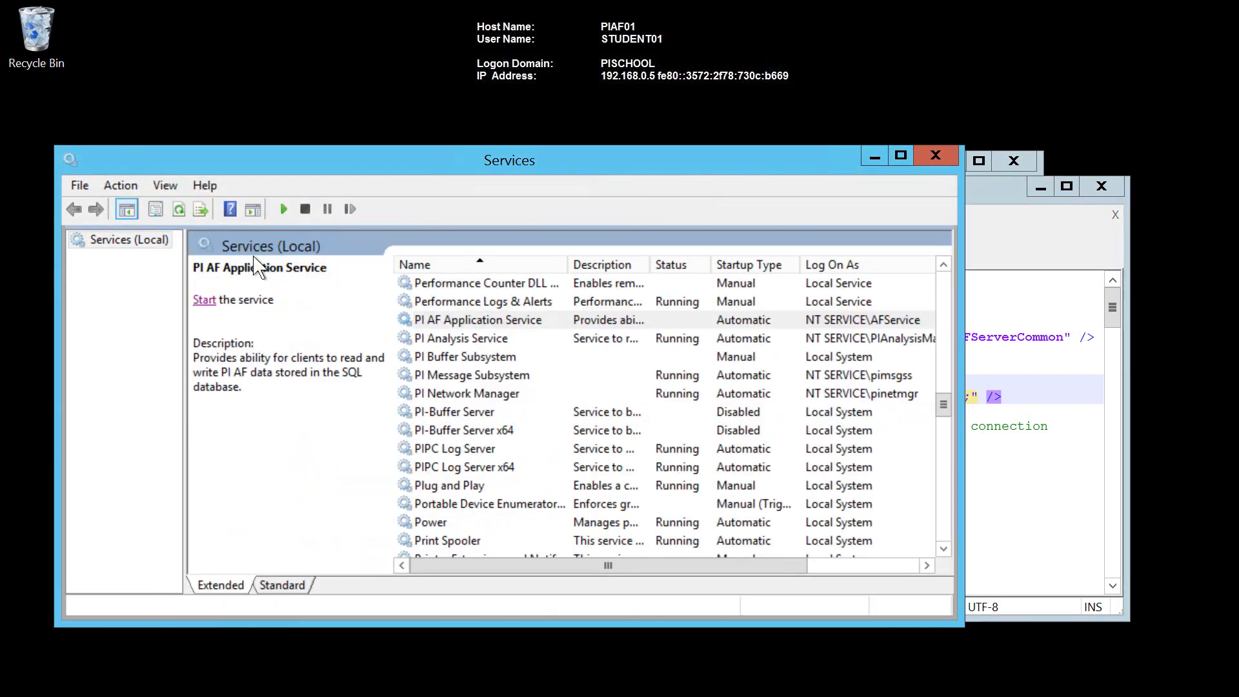
left_click(204, 299)
left_click(463, 681)
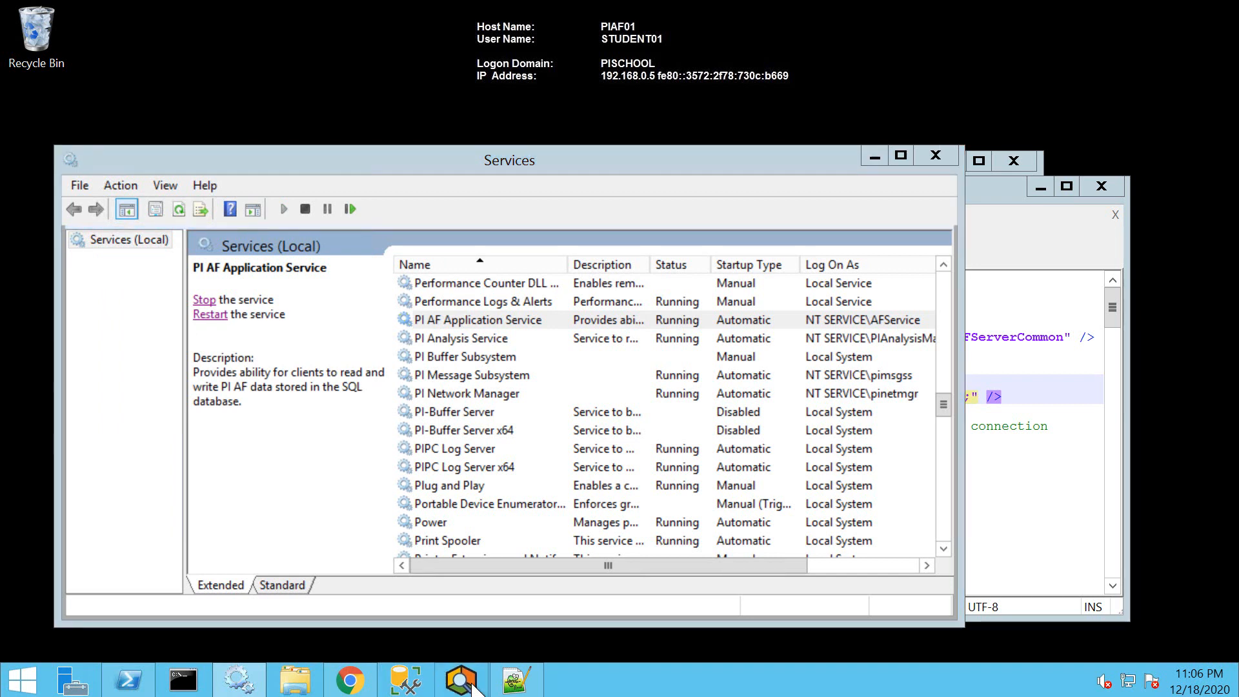